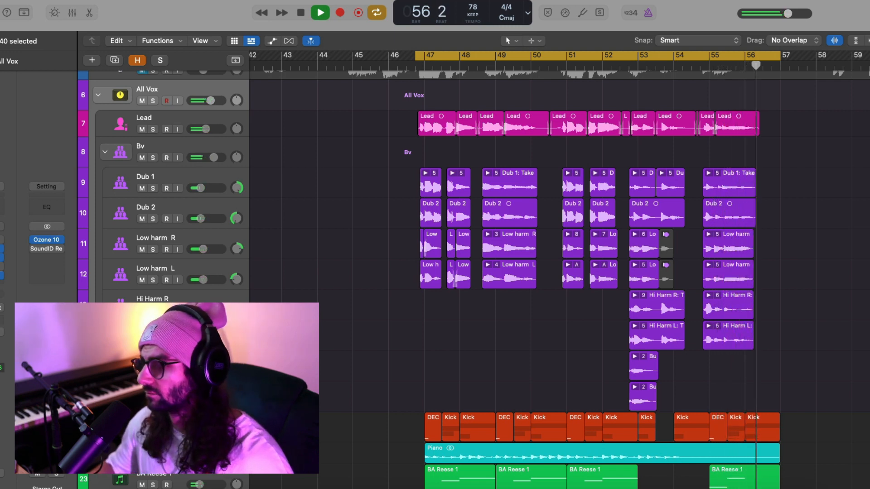
# Stop playback and switch to Console to inspect the Teletronix LA-2A insert and the Avalon VT-737 preamp on the first analog channel.
pyautogui.press('space')
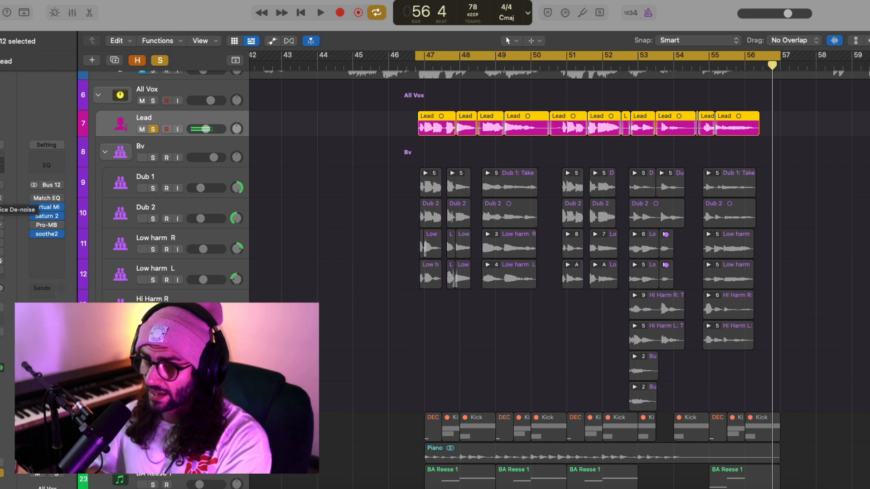
pyautogui.click(446, 488)
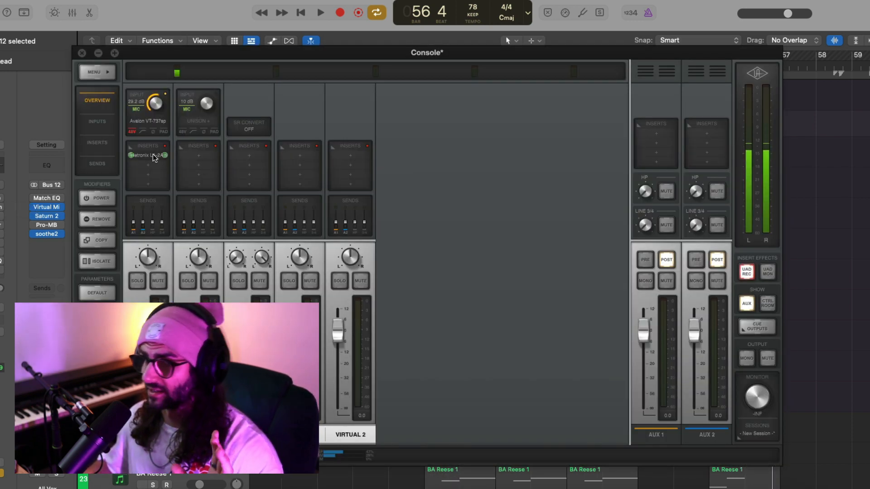
pyautogui.click(153, 155)
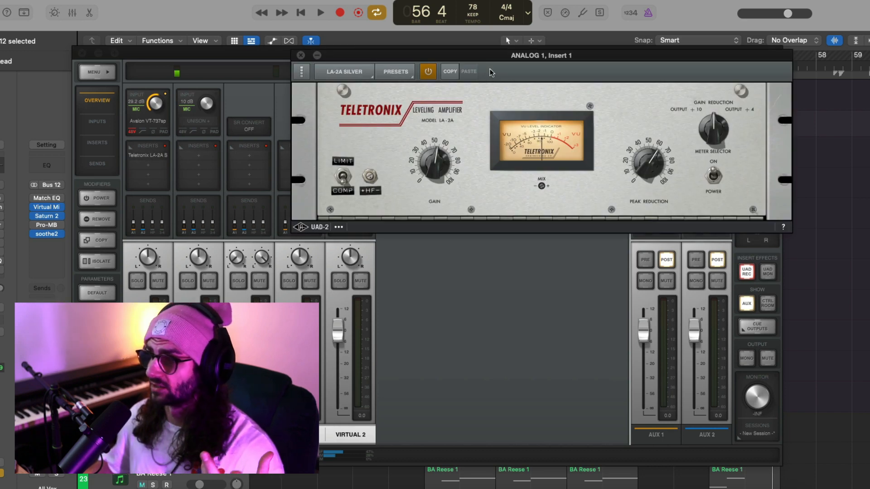
pyautogui.click(301, 55)
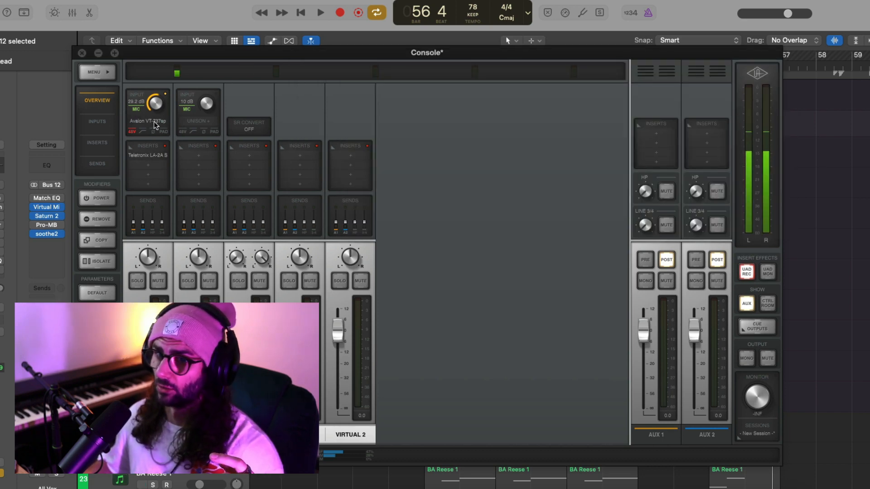
pyautogui.click(155, 122)
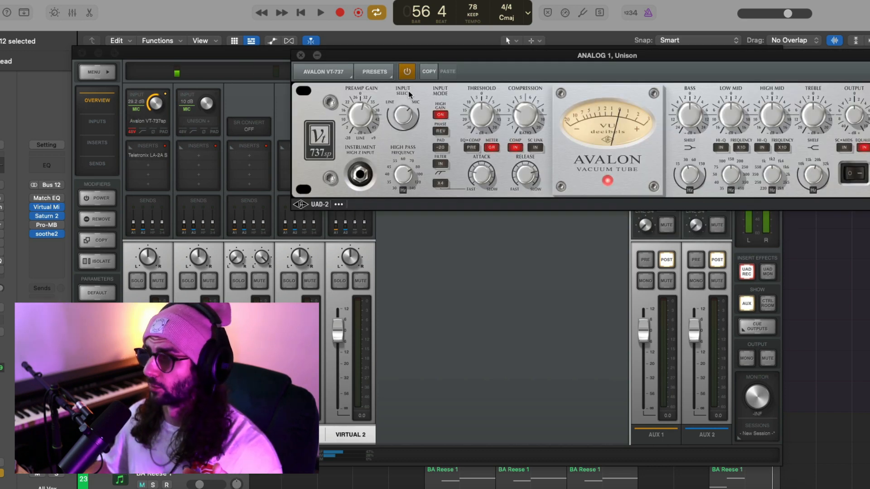
pyautogui.click(300, 56)
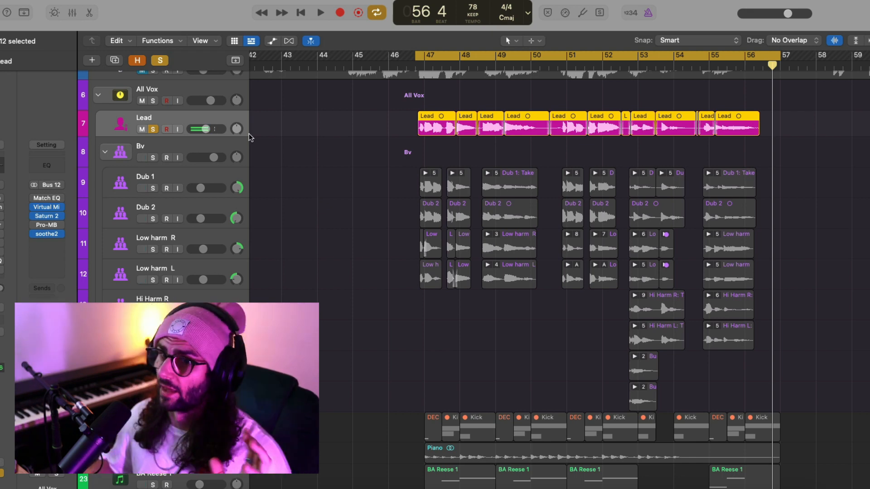
# Audition the soloed lead vocal, and enable RX Voice De-noise on the Lead track to hear its effect.
pyautogui.press('space')
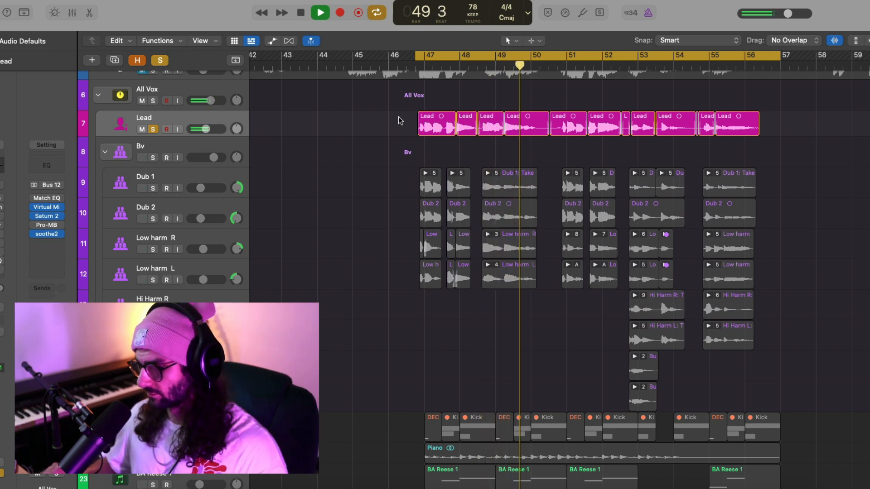
pyautogui.press('space')
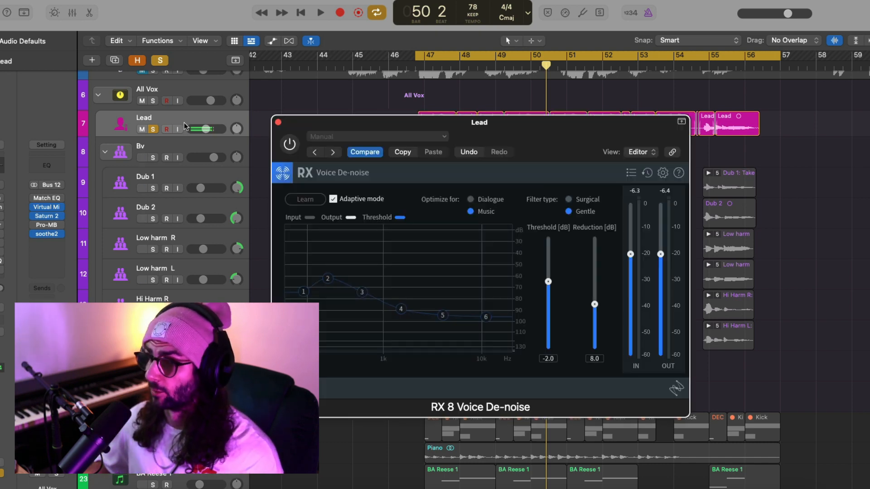
pyautogui.moveTo(544, 128); pyautogui.dragTo(536, 112)
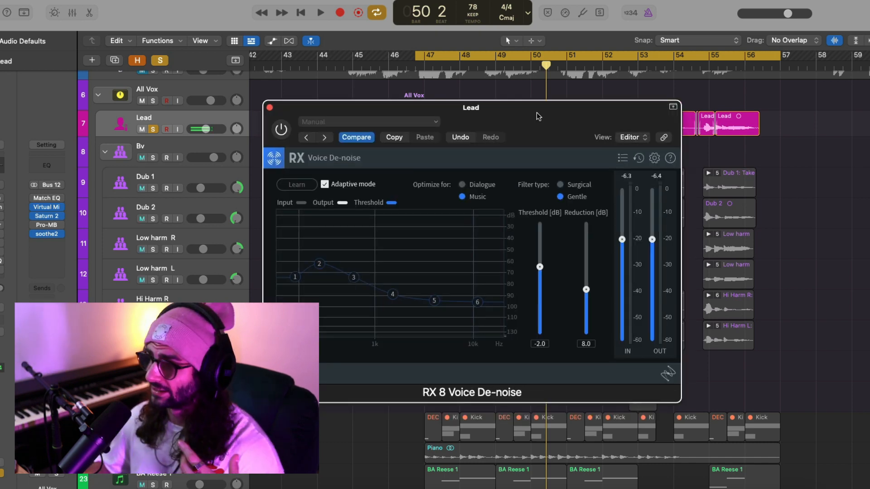
pyautogui.click(281, 130)
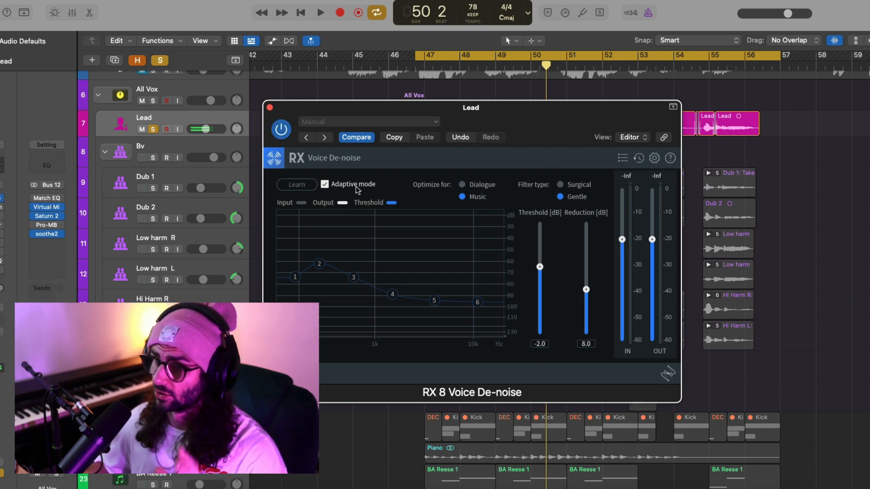
pyautogui.press('space')
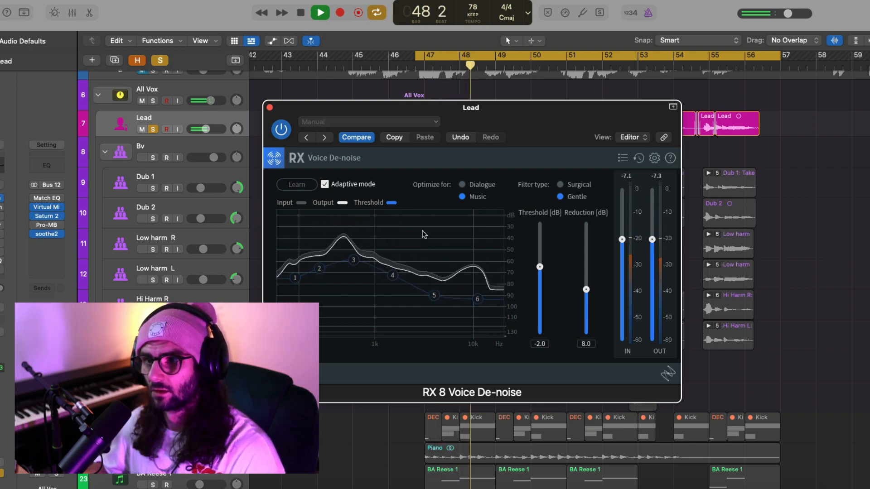
pyautogui.press('space')
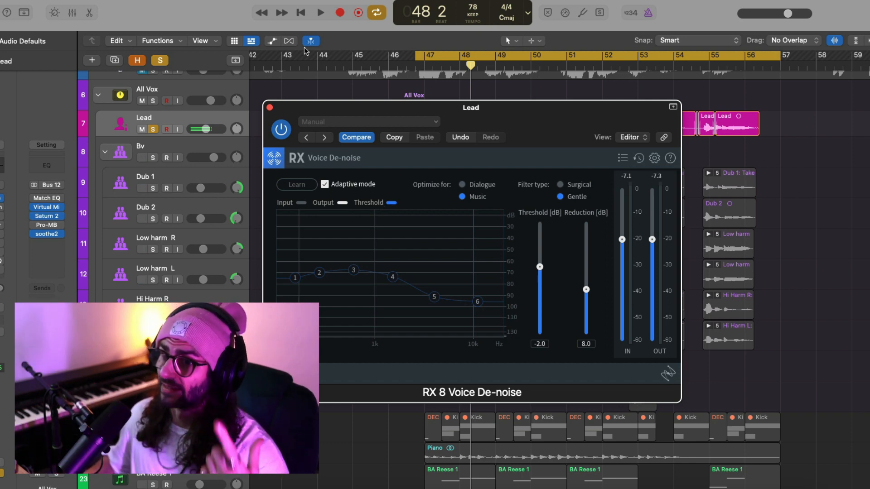
pyautogui.click(270, 108)
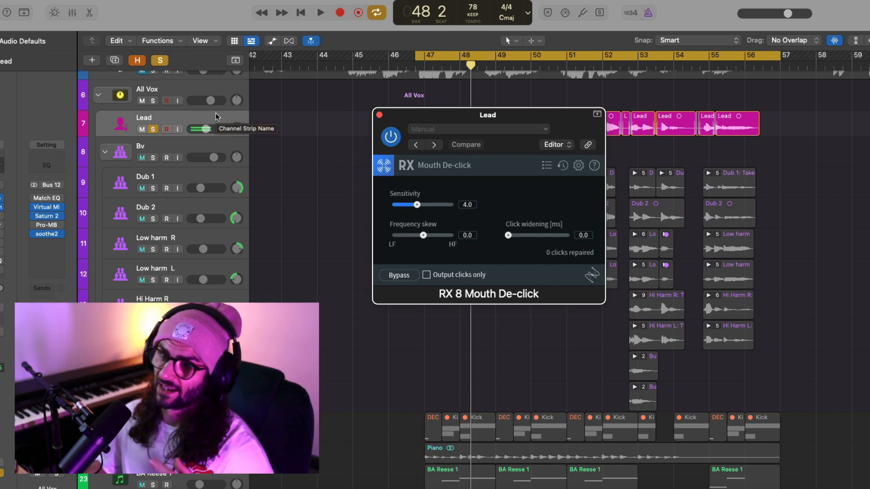
# Examine the Lead track's LoudMax limiter settings after closing RX Mouth De-click.
pyautogui.click(380, 115)
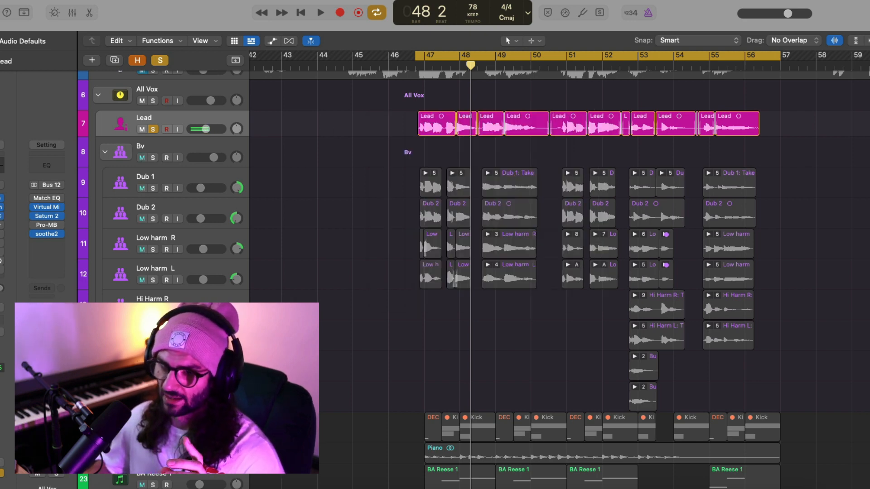
pyautogui.click(1, 209)
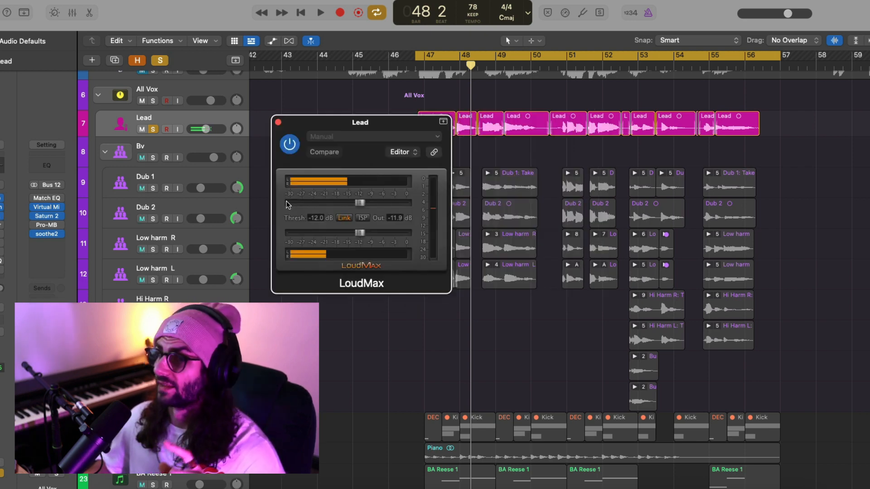
pyautogui.click(278, 122)
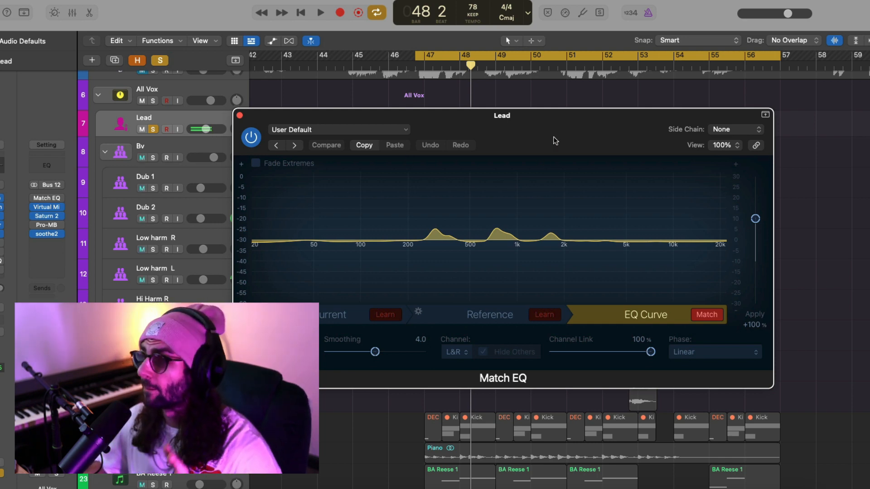
# Examine the current spectrum, the reference spectrum and the matched EQ curve in the Lead track's Match EQ.
pyautogui.click(338, 317)
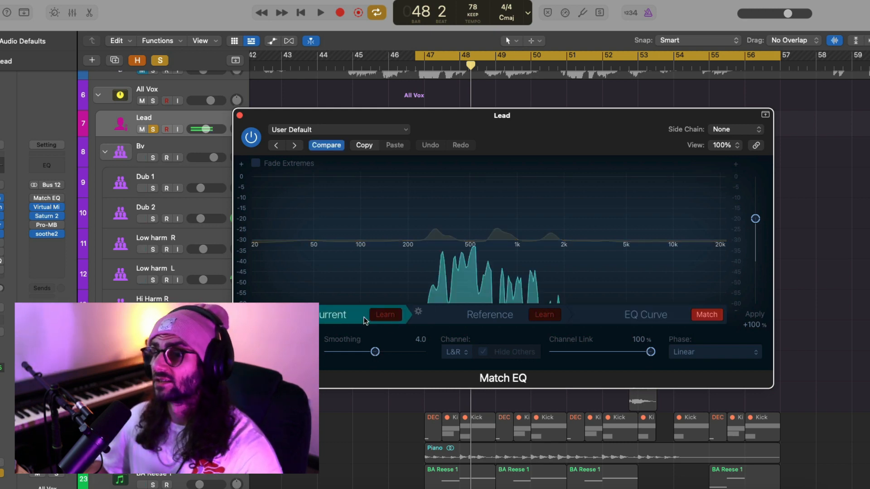
pyautogui.click(473, 314)
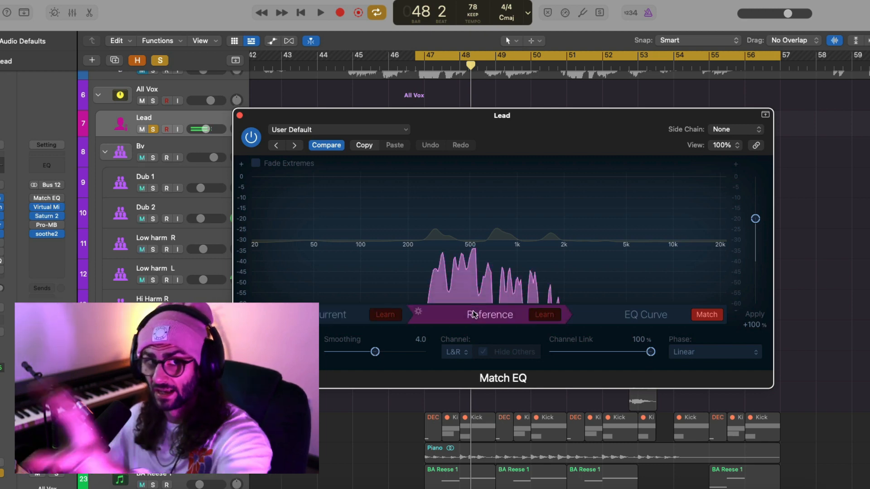
pyautogui.click(700, 316)
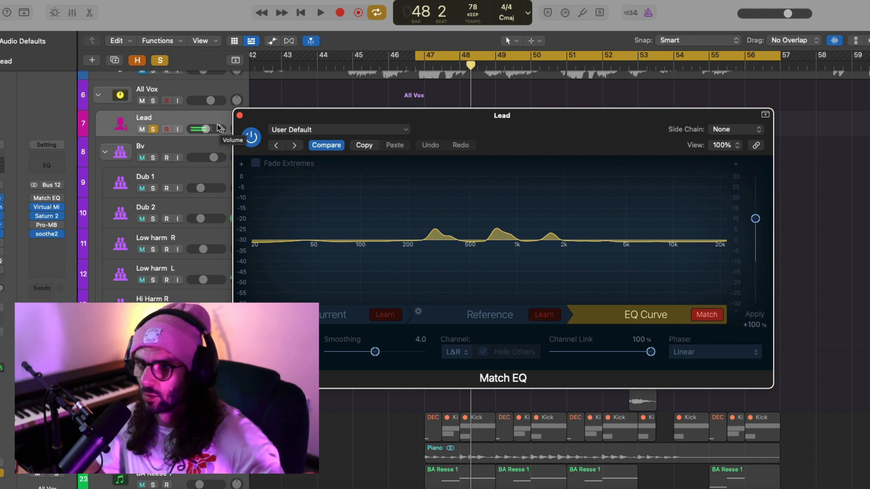
pyautogui.click(241, 114)
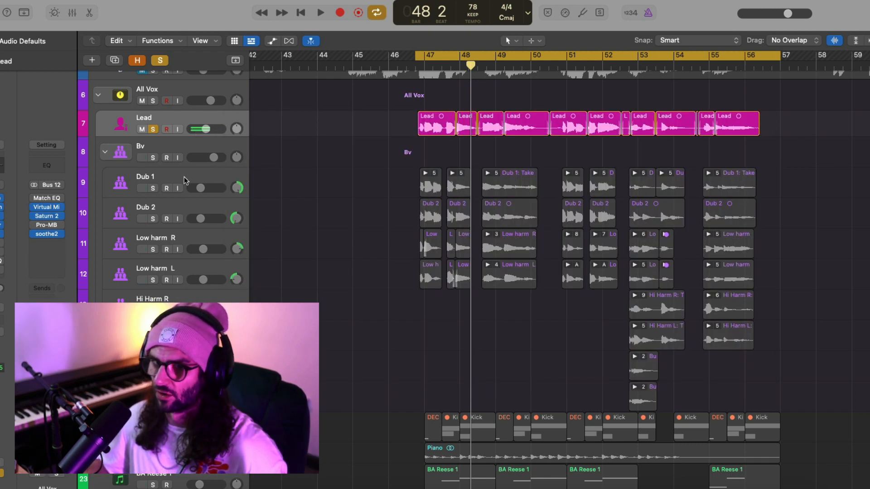
# Review the Fresh Air, Pro-DS and Channel EQ settings on the Lead track.
pyautogui.click(1, 243)
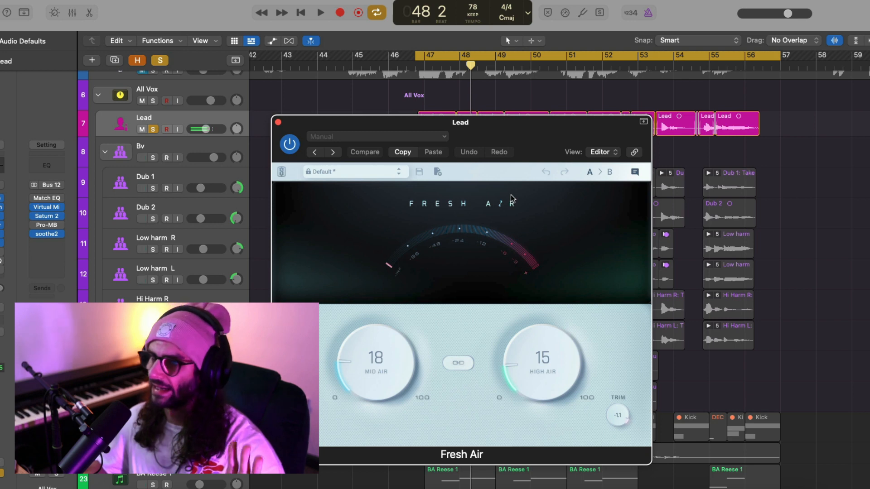
pyautogui.moveTo(516, 141); pyautogui.dragTo(519, 120)
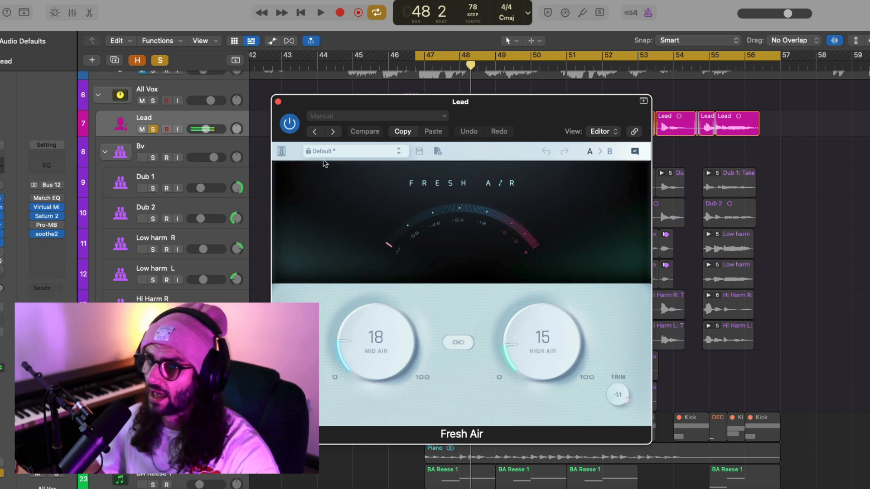
pyautogui.click(278, 101)
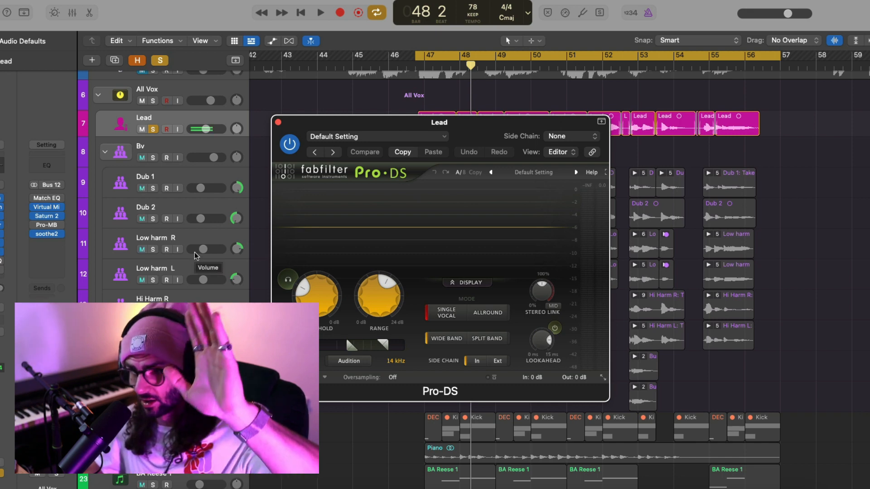
pyautogui.click(278, 123)
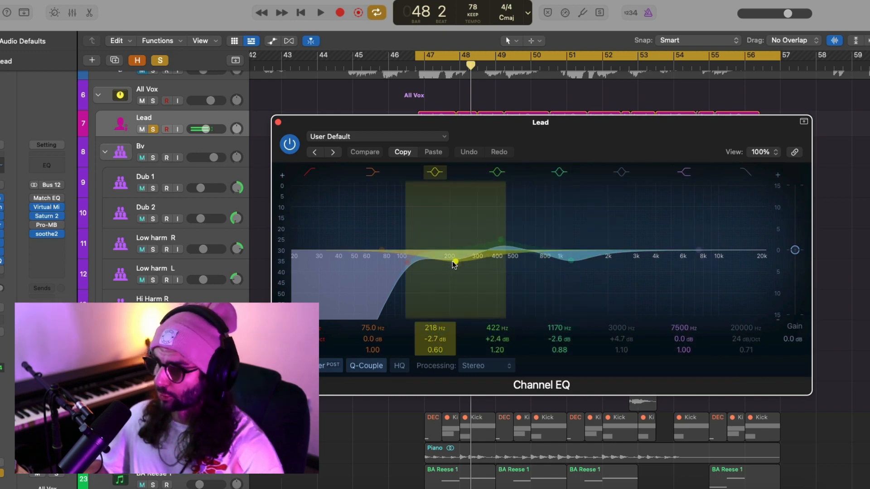
pyautogui.click(278, 122)
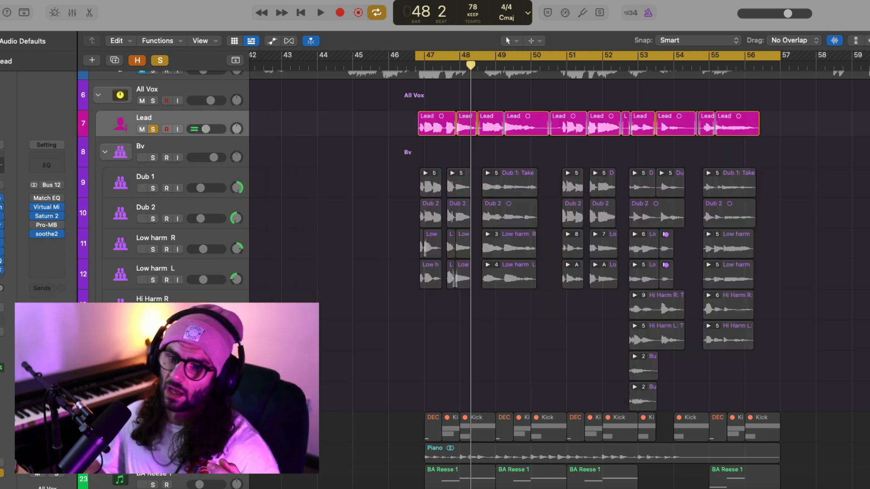
# Listen to the soloed lead vocal through its effects chain, including the vocal bus, and stop playback.
pyautogui.click(46, 225)
pyautogui.moveTo(434, 264)
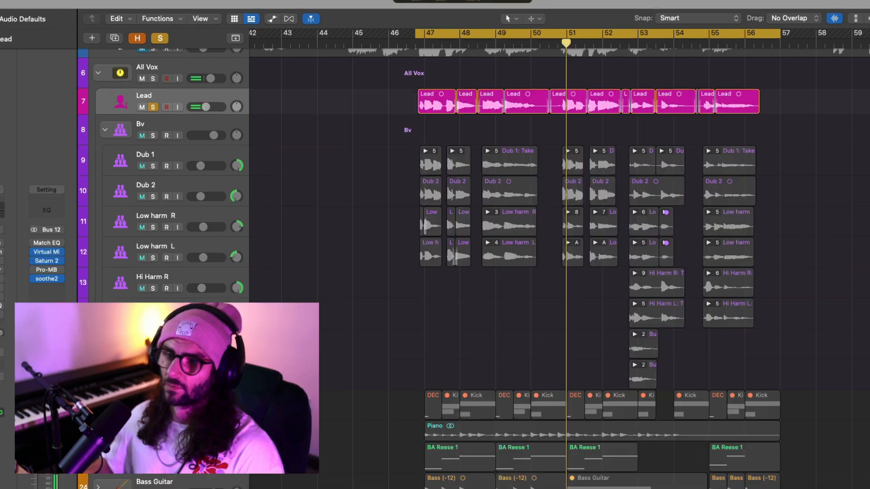
pyautogui.press('space')
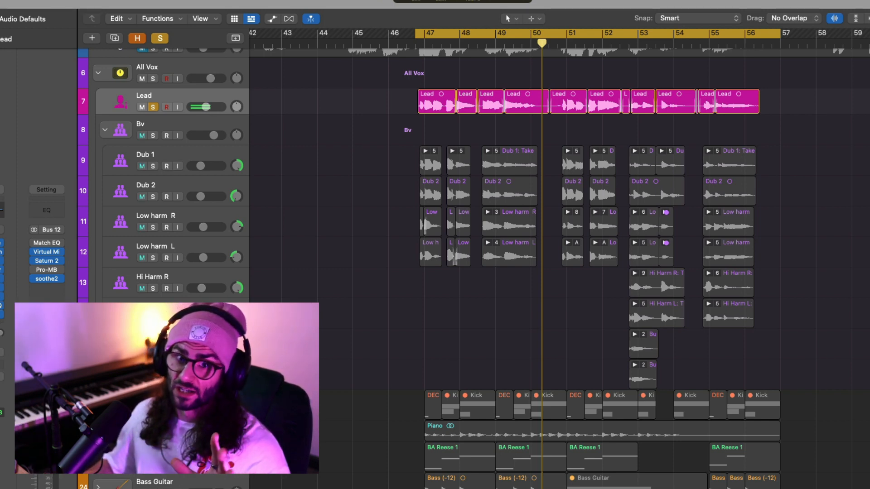
# Inspect the Repeater delay on the Lead track's Bus 9 send and audition the vocal with it.
pyautogui.click(1, 333)
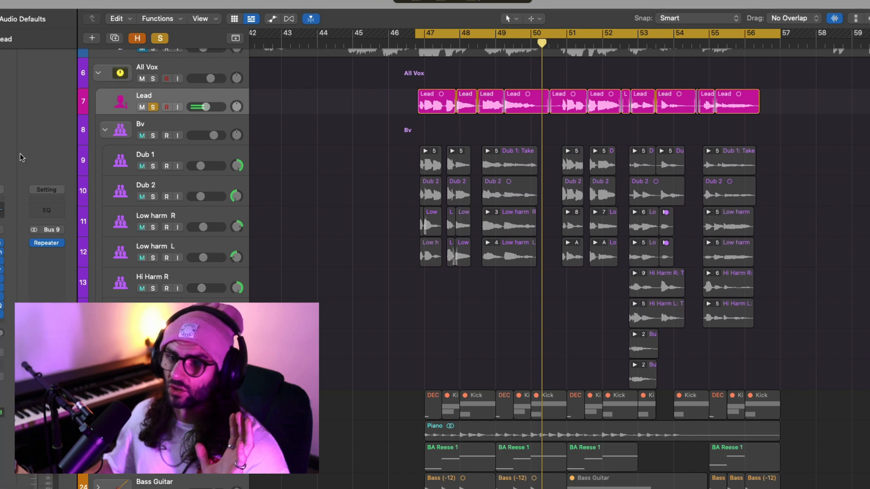
pyautogui.click(49, 244)
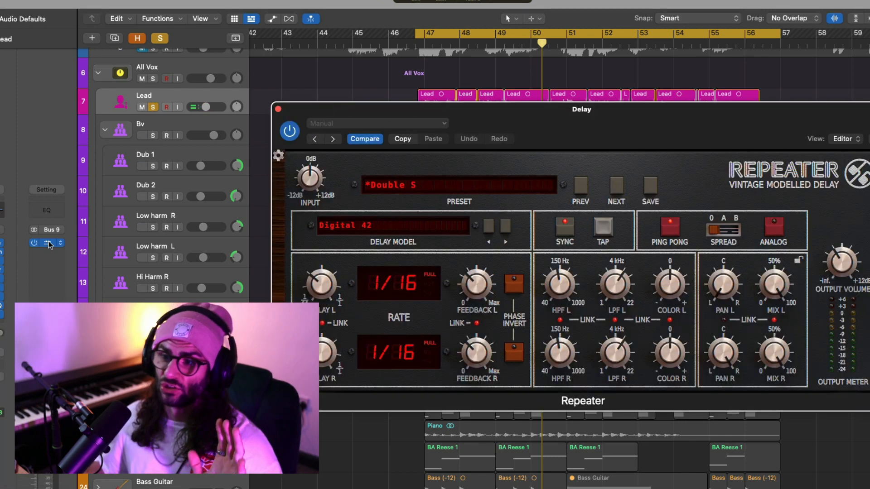
pyautogui.moveTo(580, 126); pyautogui.dragTo(549, 112)
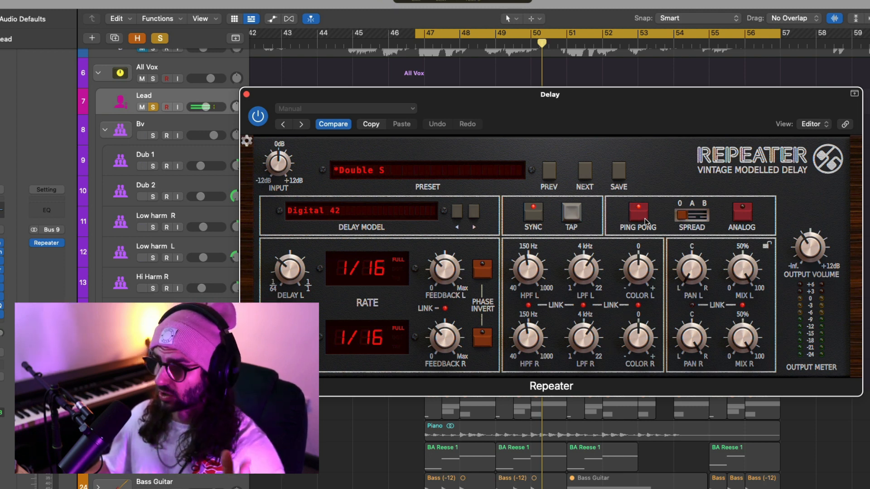
pyautogui.click(1, 337)
pyautogui.press('space')
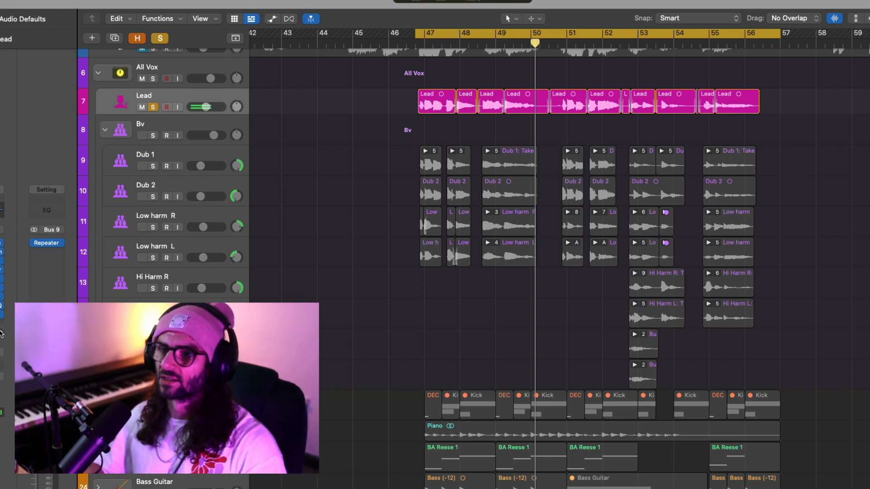
# Solo the Dub 1 and Dub 2 backing vocals with the Lead muted, and play them back with the Bv stack selected.
pyautogui.click(163, 154)
pyautogui.click(142, 107)
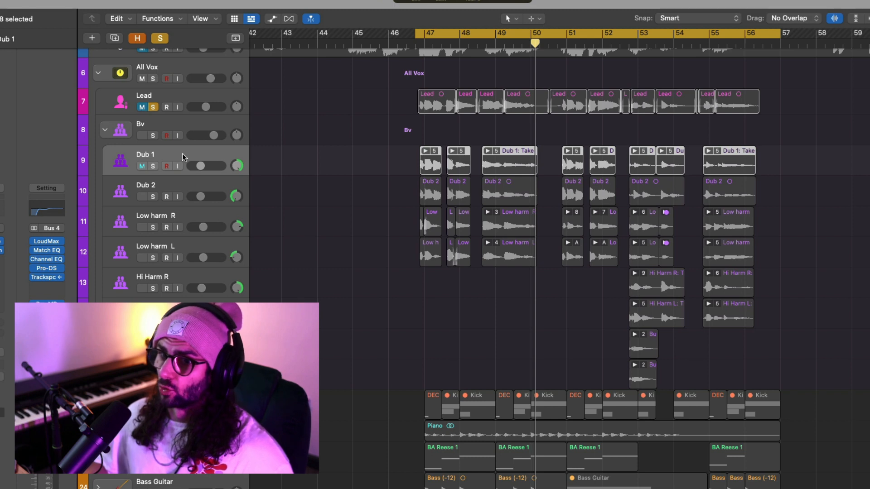
pyautogui.click(153, 167)
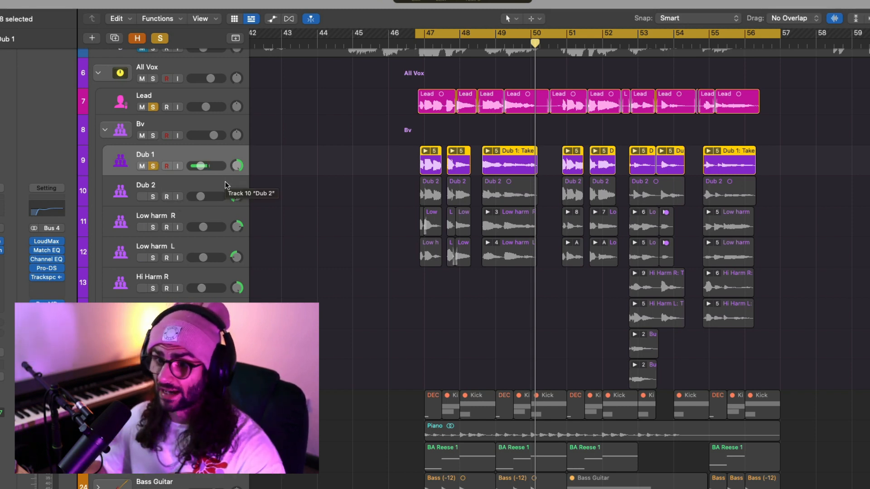
pyautogui.click(153, 197)
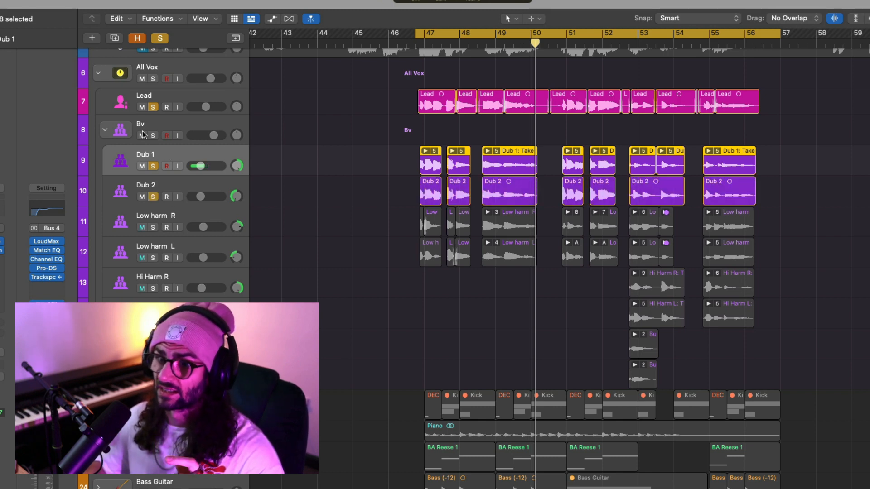
pyautogui.click(142, 108)
pyautogui.click(158, 124)
pyautogui.press('space')
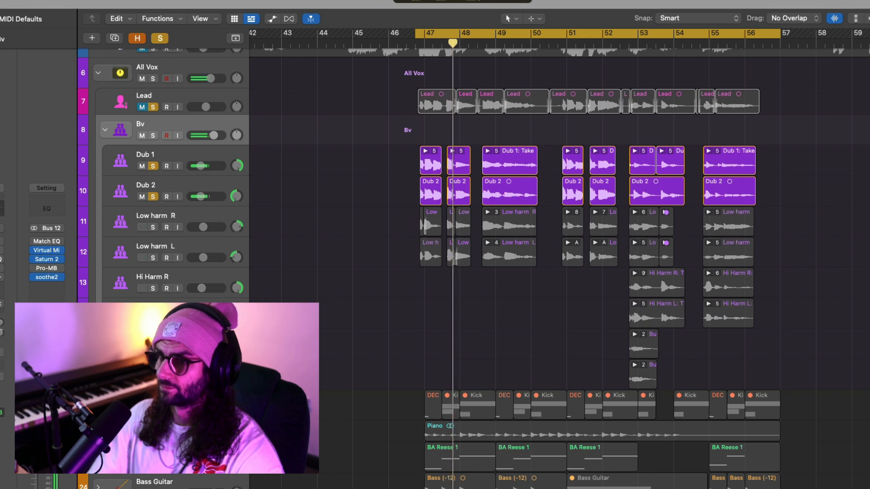
# Unmute the Lead, inspect the RX 8 Mouth De-click settings on Dub 1, and select the Bv stack.
pyautogui.click(142, 108)
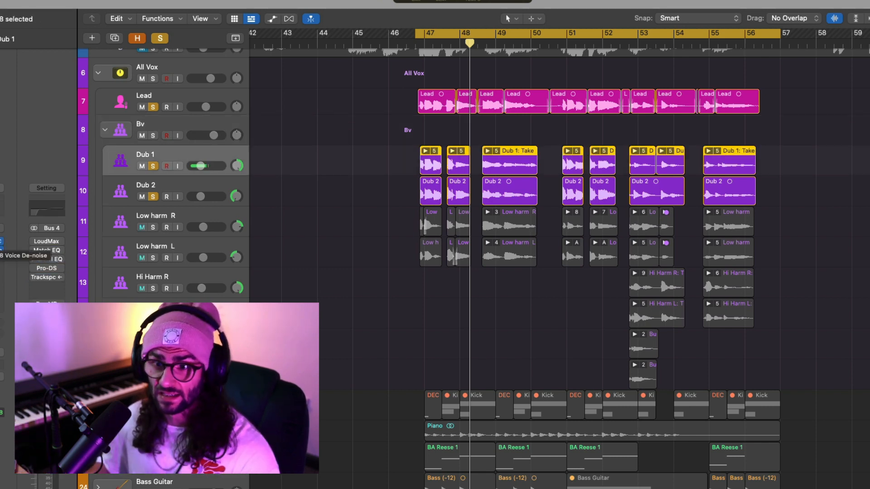
pyautogui.click(1, 250)
pyautogui.click(278, 123)
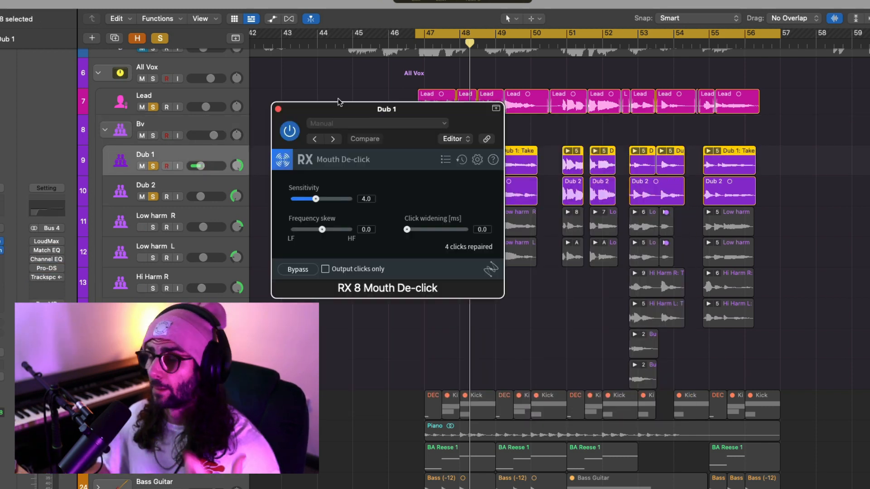
pyautogui.click(278, 109)
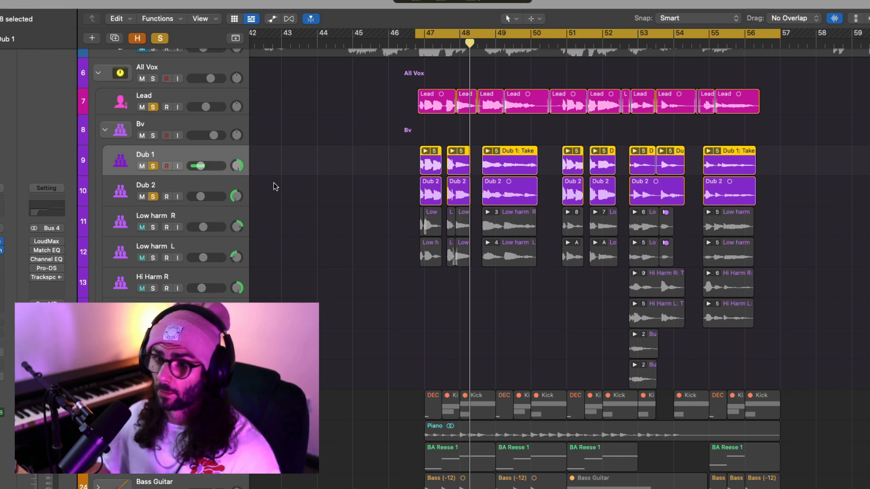
pyautogui.click(181, 125)
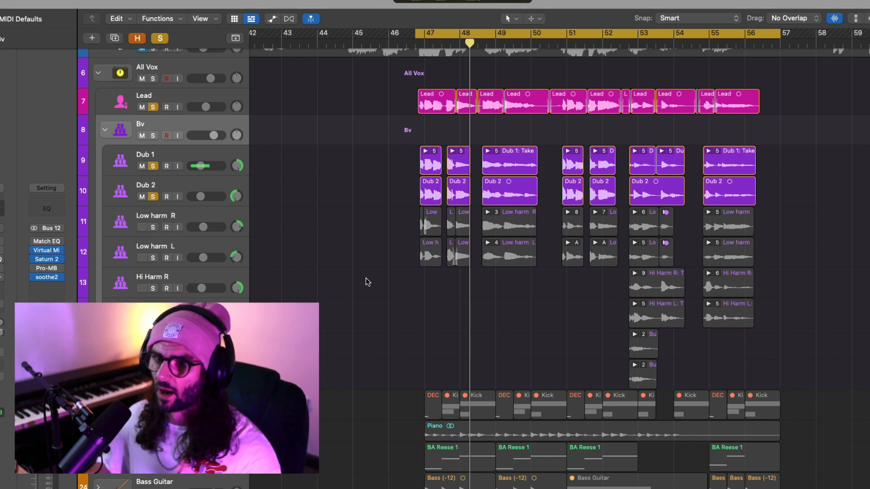
# Solo Low harm R and Low harm L, and mute the Dub 1, Dub 2 and Lead tracks.
pyautogui.click(211, 232)
pyautogui.click(154, 227)
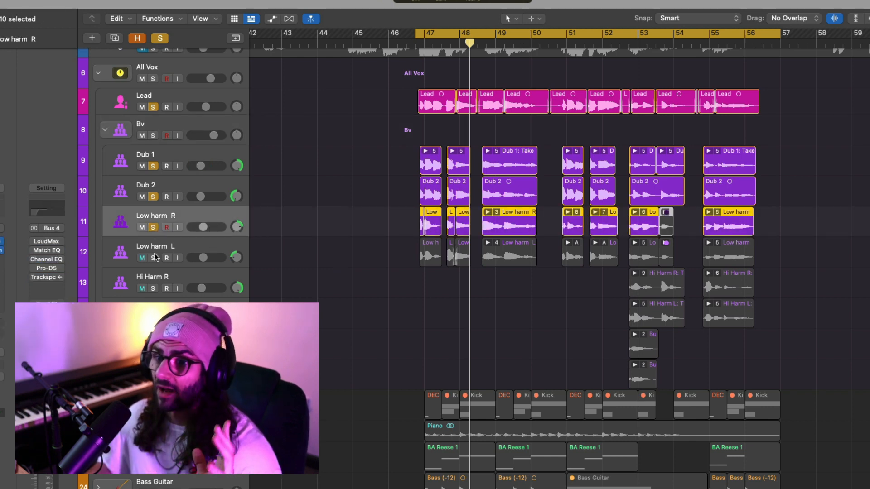
pyautogui.click(153, 258)
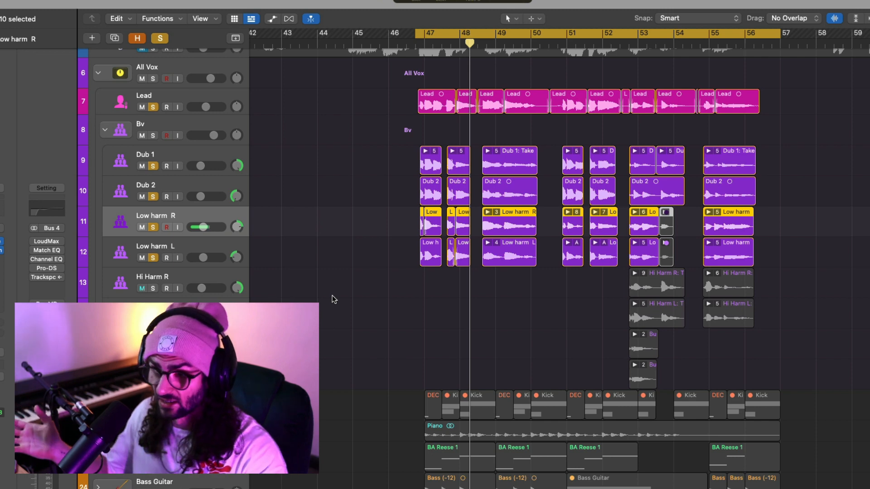
pyautogui.click(142, 166)
pyautogui.click(142, 196)
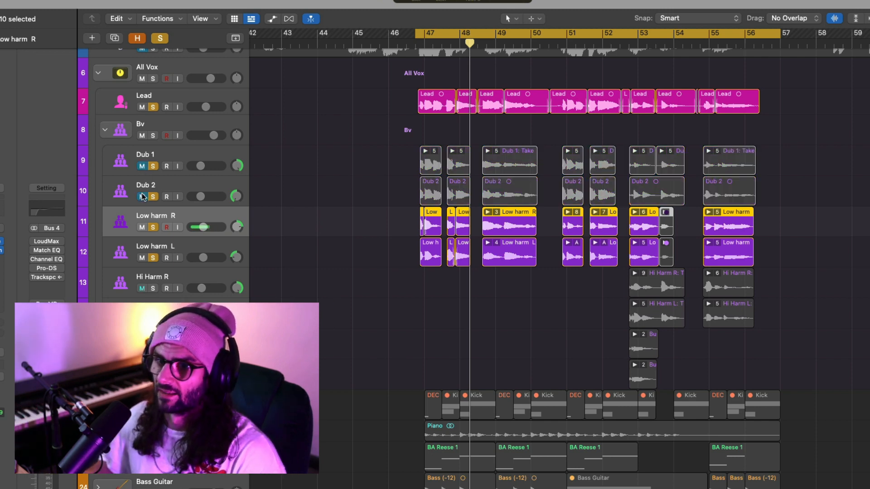
pyautogui.click(141, 107)
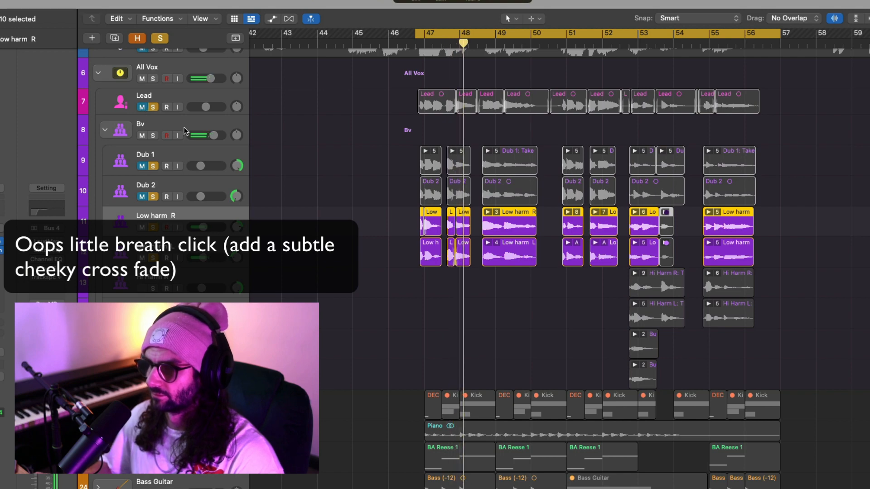
# Listen to the low harmonies and select the Low harm R and Low harm L regions that start just before bar 47.
pyautogui.scroll(10, 367, 246)
pyautogui.hscroll(10, 367, 246)
pyautogui.scroll(-6, 367, 246)
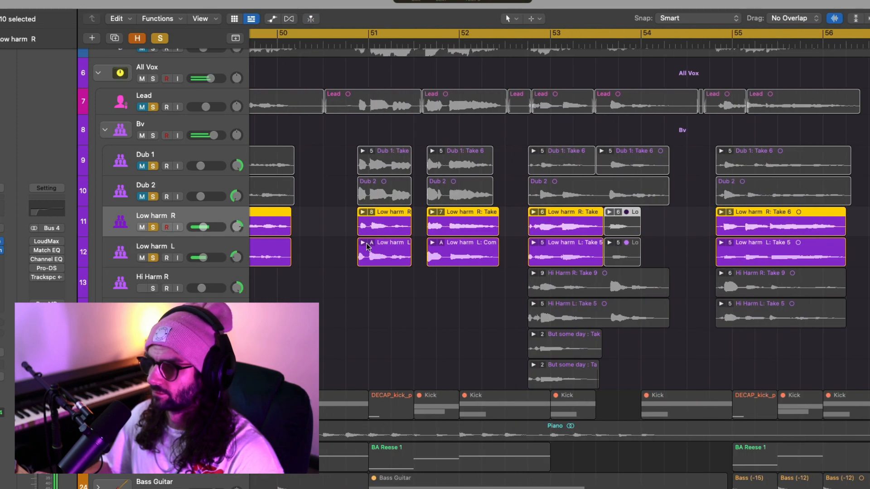
pyautogui.hscroll(-10, 367, 246)
pyautogui.click(346, 249)
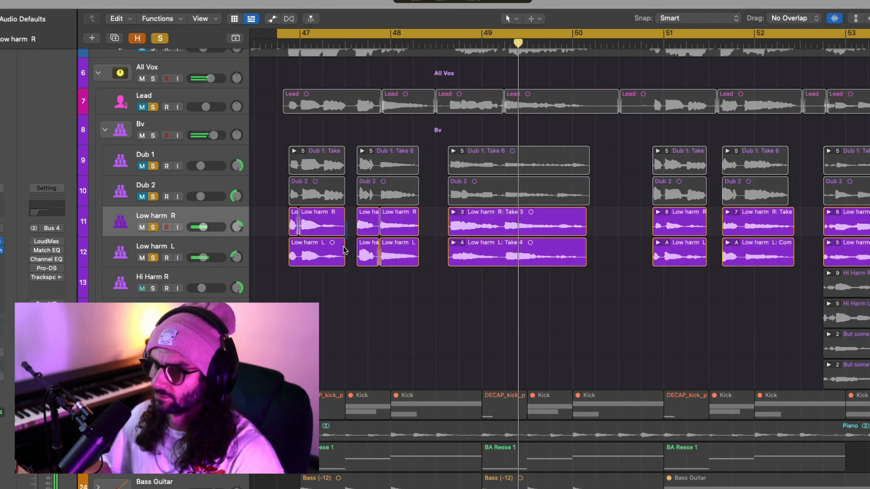
pyautogui.click(343, 250)
pyautogui.keyDown('shift'); pyautogui.click(344, 212); pyautogui.keyUp('shift')
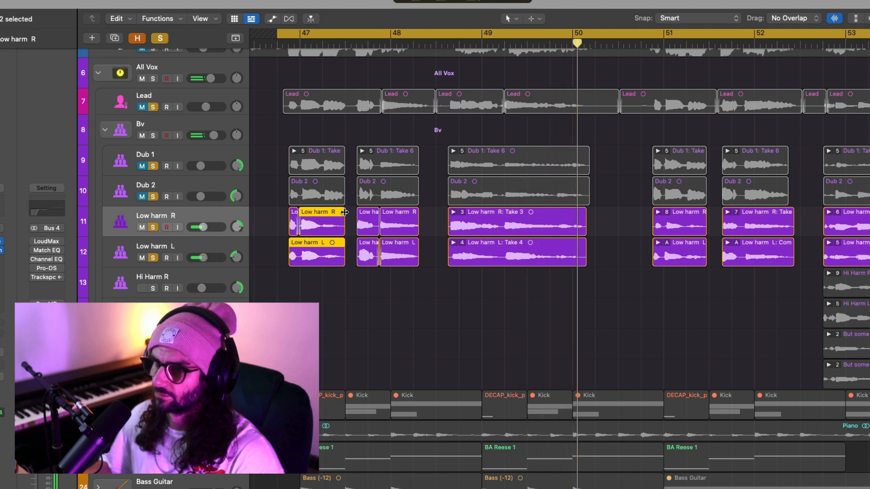
# Solo Hi Harm R and Hi Harm L with the low harmonies muted, and play them back from just before bar 53.
pyautogui.click(359, 295)
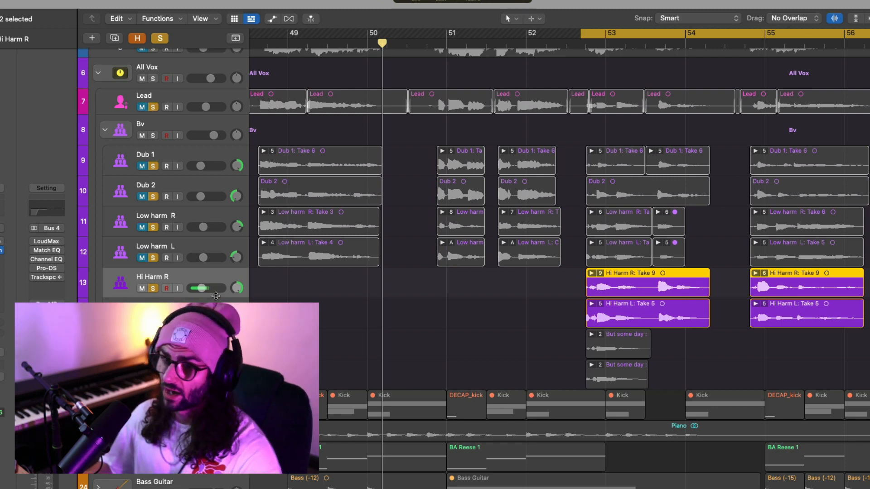
pyautogui.click(215, 308)
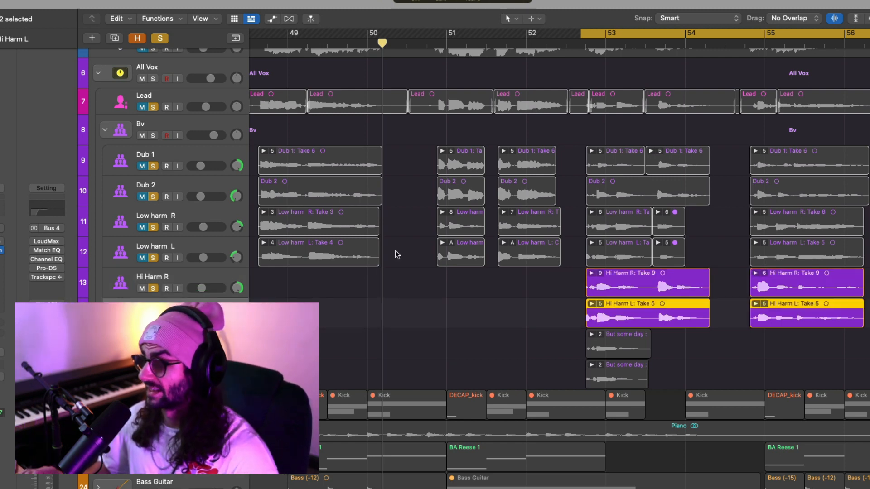
pyautogui.press('space')
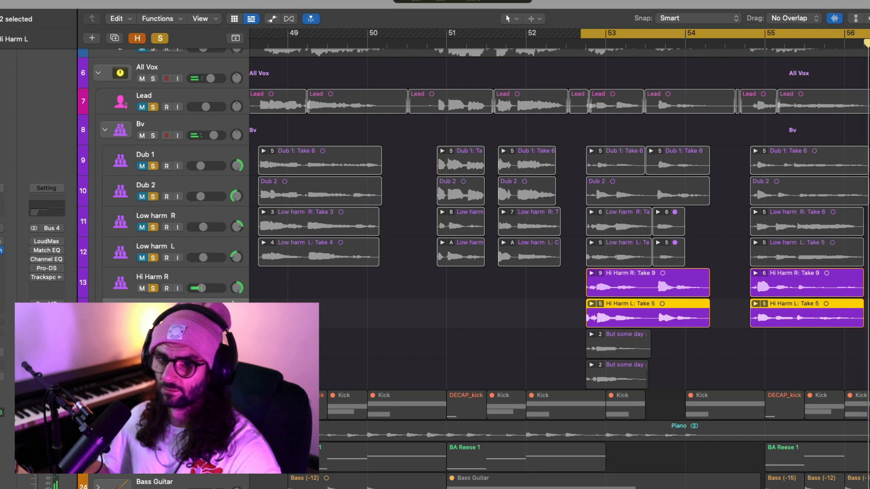
# Solo the two But some day tracks with the Lead, Dub, Low harm and Hi Harm tracks muted, and play them back.
pyautogui.click(161, 338)
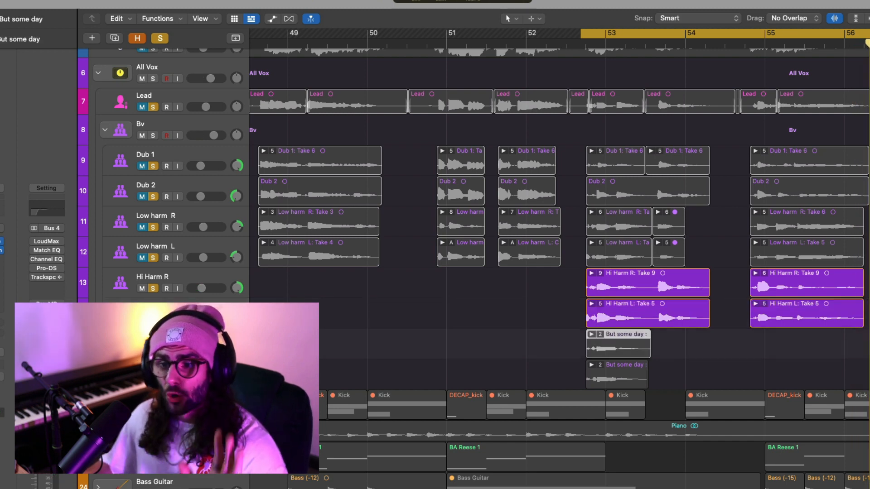
pyautogui.keyDown('alt'); pyautogui.click(142, 350); pyautogui.keyUp('alt')
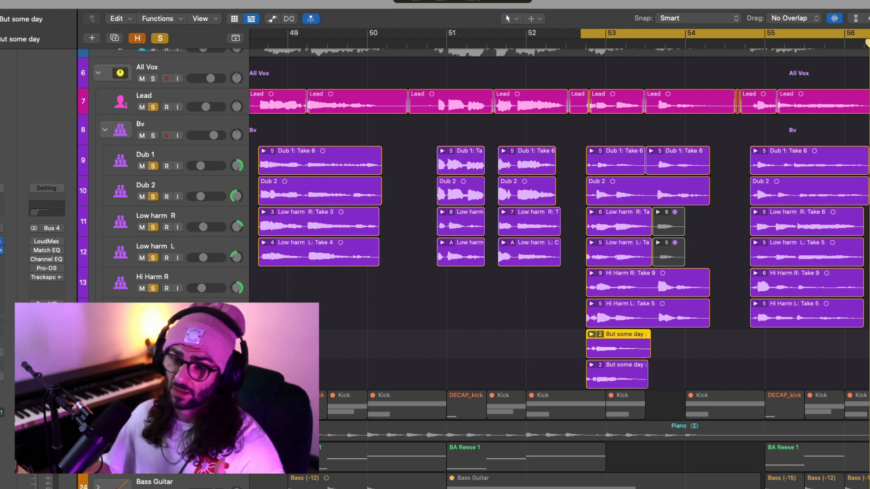
pyautogui.moveTo(142, 319); pyautogui.dragTo(128, 169)
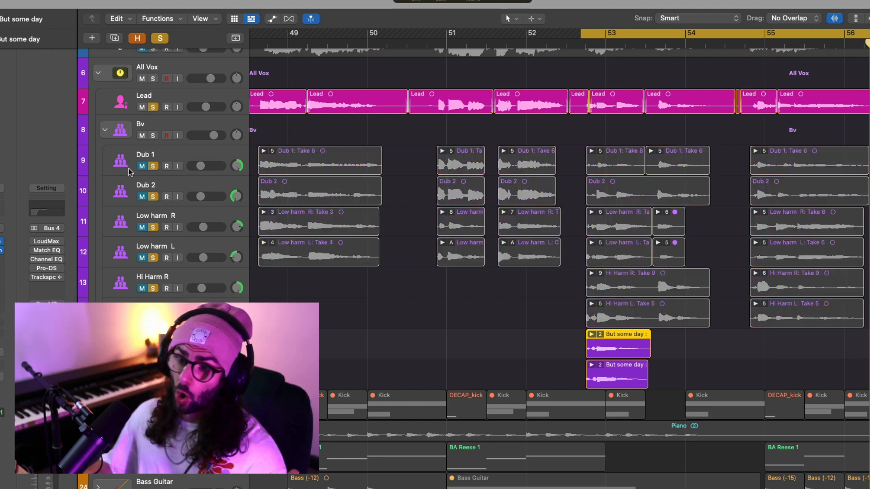
pyautogui.click(141, 108)
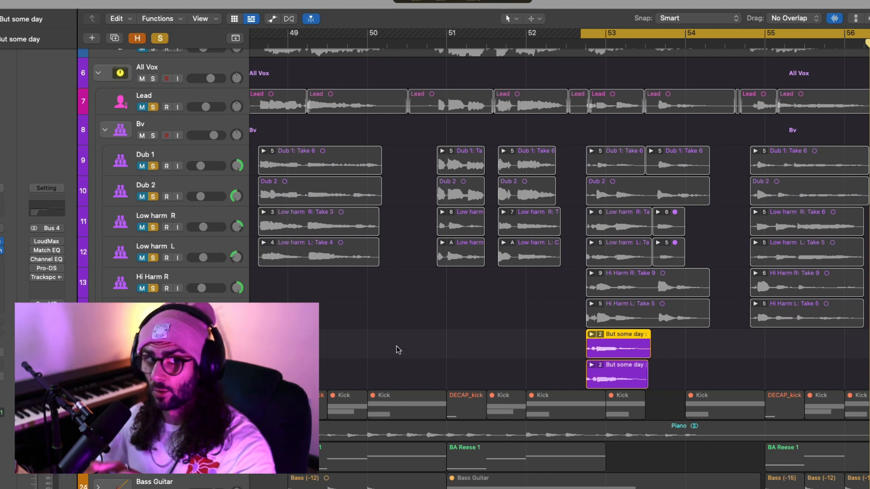
pyautogui.press('space')
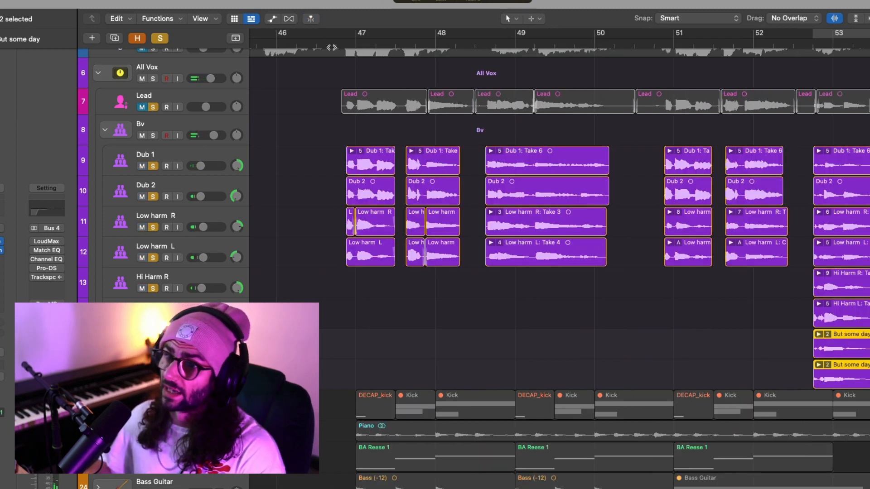
# Listen to all the backing vocals together from before bar 47 to bar 56 with the Lead muted, and stop playback.
pyautogui.press('space')
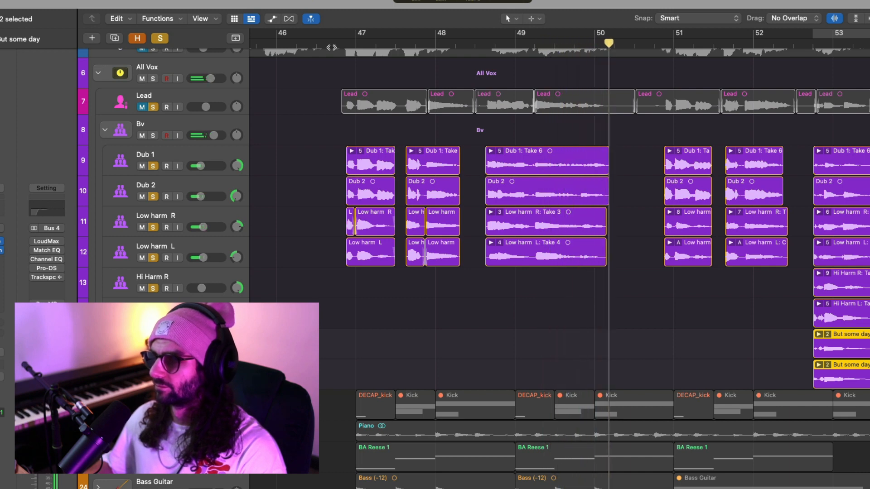
pyautogui.hscroll(3, 464, 155)
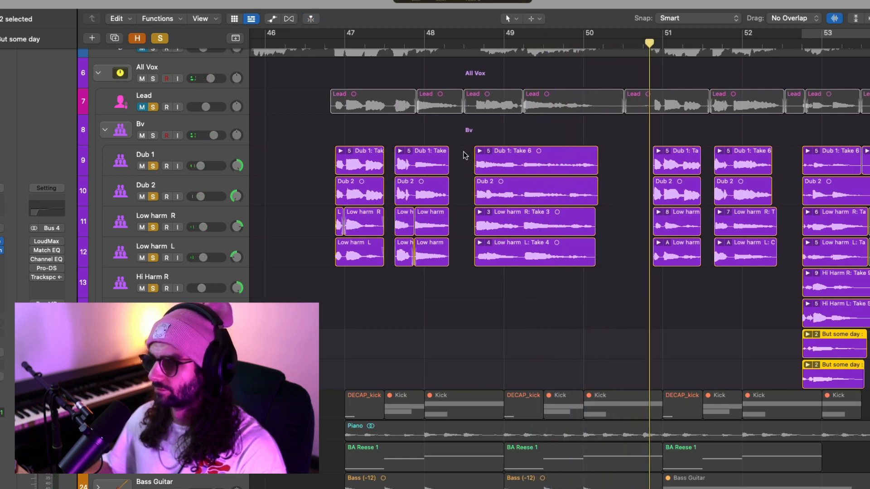
pyautogui.hscroll(4, 464, 156)
pyautogui.hscroll(1, 464, 155)
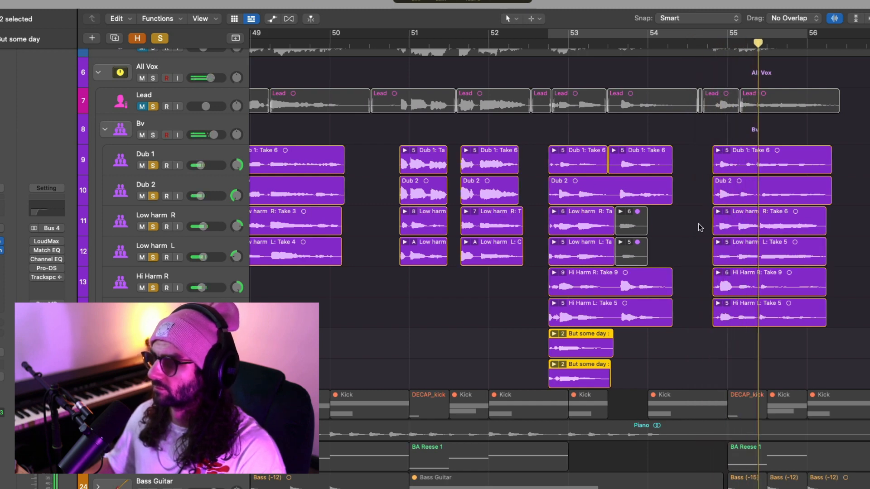
pyautogui.hscroll(2, 700, 227)
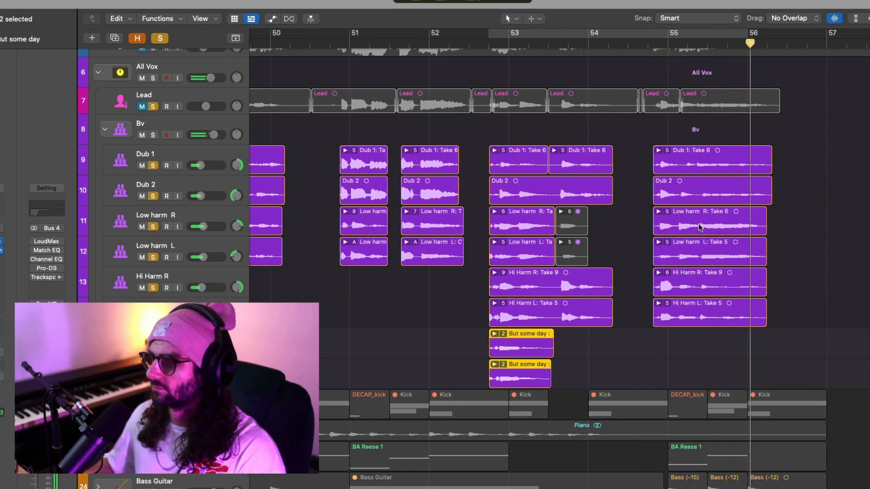
pyautogui.press('space')
pyautogui.hscroll(-8, 701, 227)
pyautogui.scroll(-3, 504, 209)
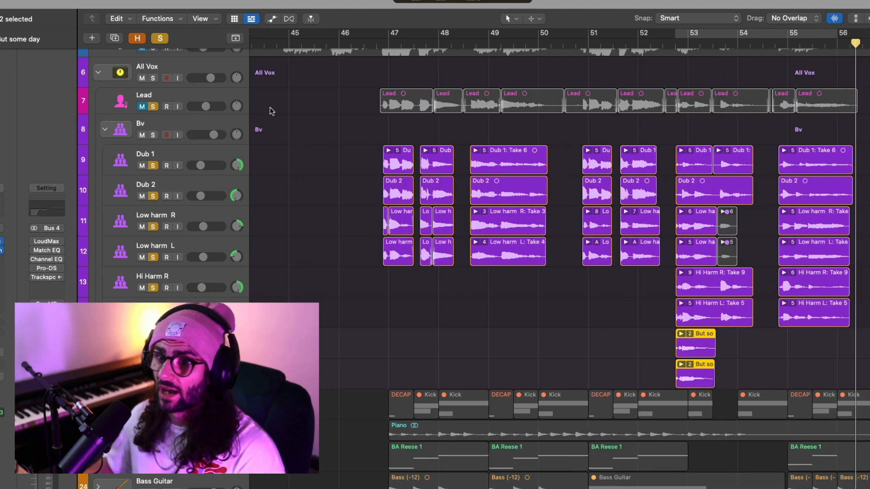
# Select the Bv stack and review its LoudMax, Match EQ and Channel EQ settings.
pyautogui.click(190, 125)
pyautogui.press('v')
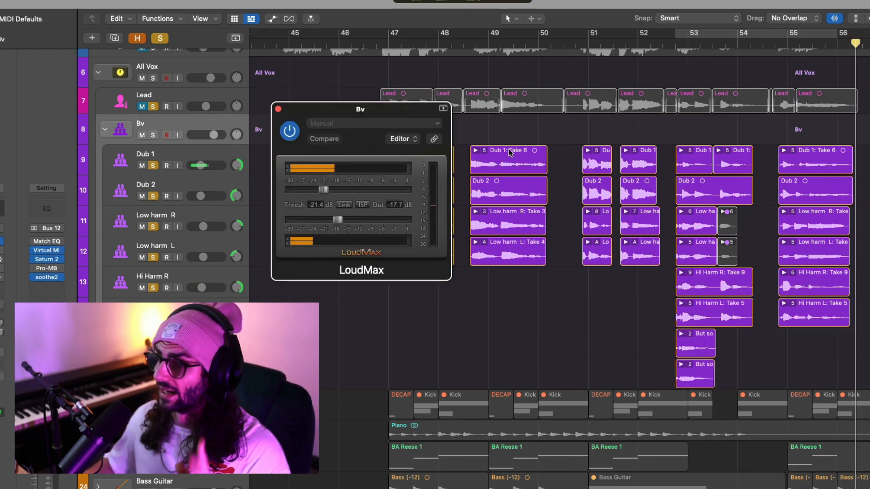
pyautogui.moveTo(405, 109); pyautogui.dragTo(537, 159)
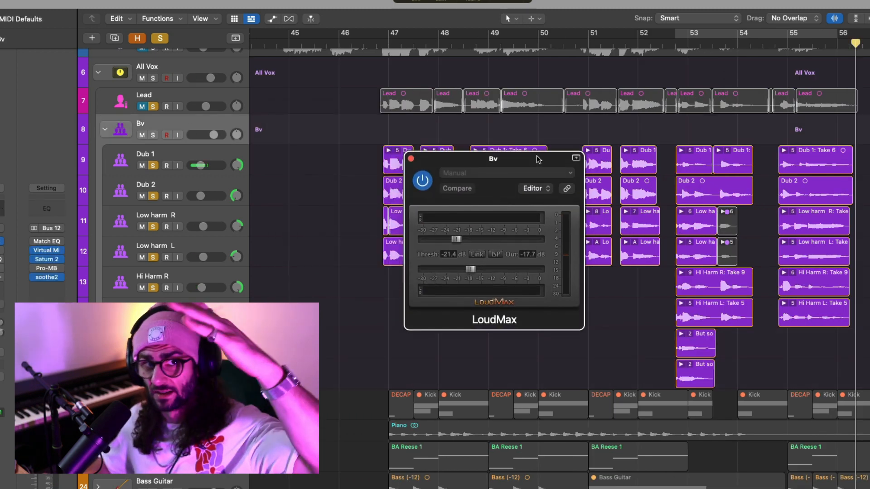
pyautogui.click(411, 158)
pyautogui.click(1, 250)
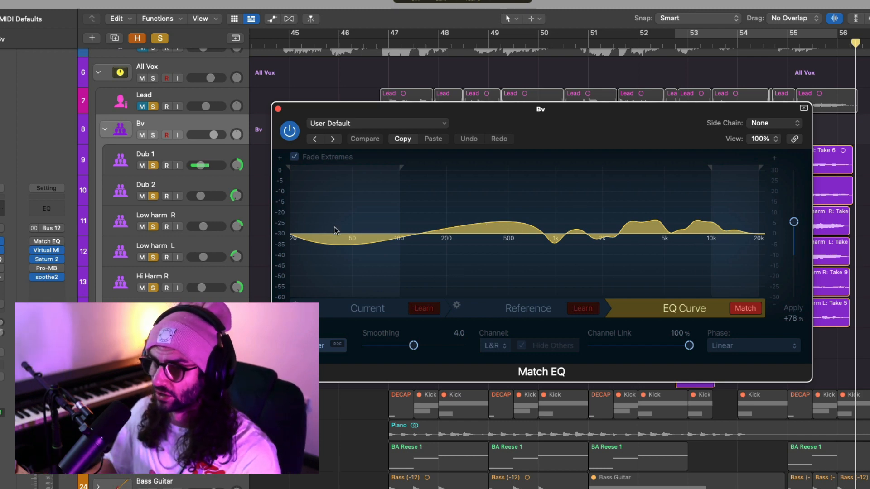
pyautogui.click(1, 241)
pyautogui.click(1, 250)
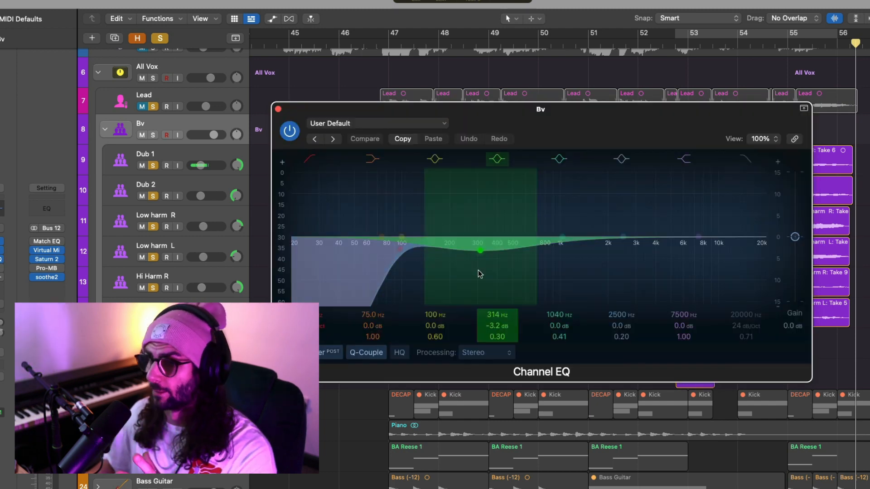
pyautogui.click(278, 110)
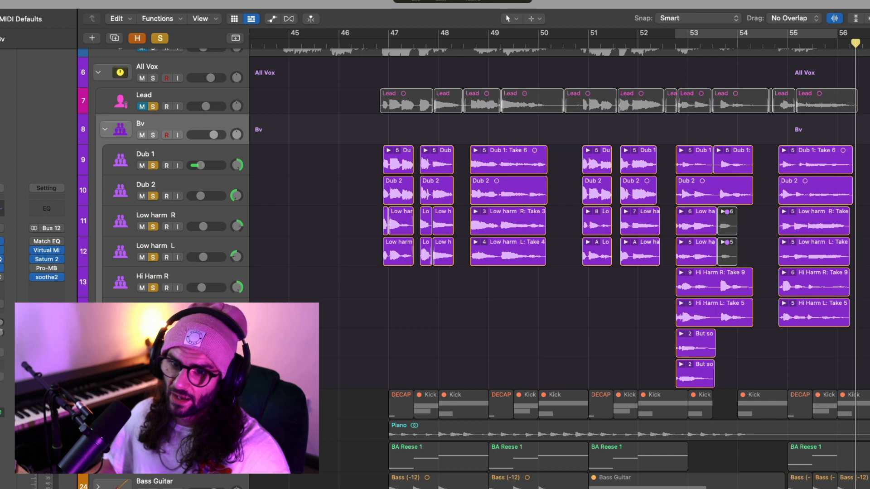
# Inspect Trackspacer on the Bv stack, including its Lead side chain source and the Mid/Side pan in its Advanced Panel.
pyautogui.click(1, 276)
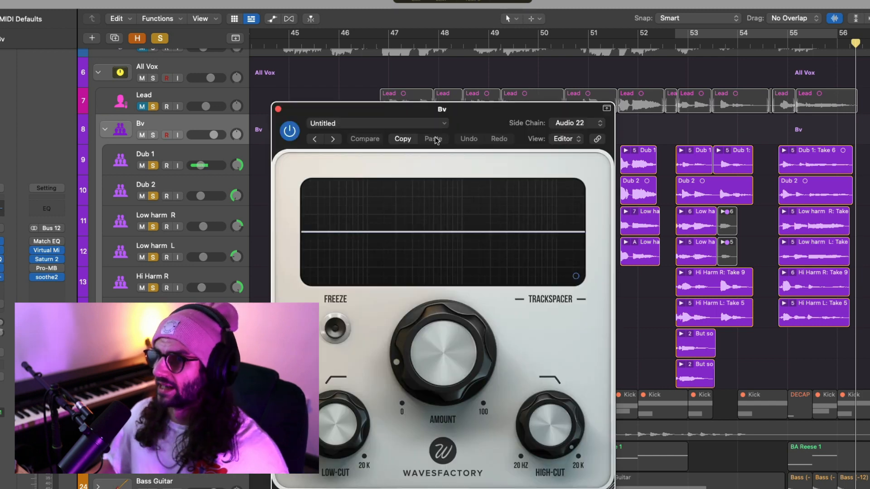
pyautogui.moveTo(436, 136); pyautogui.dragTo(550, 117)
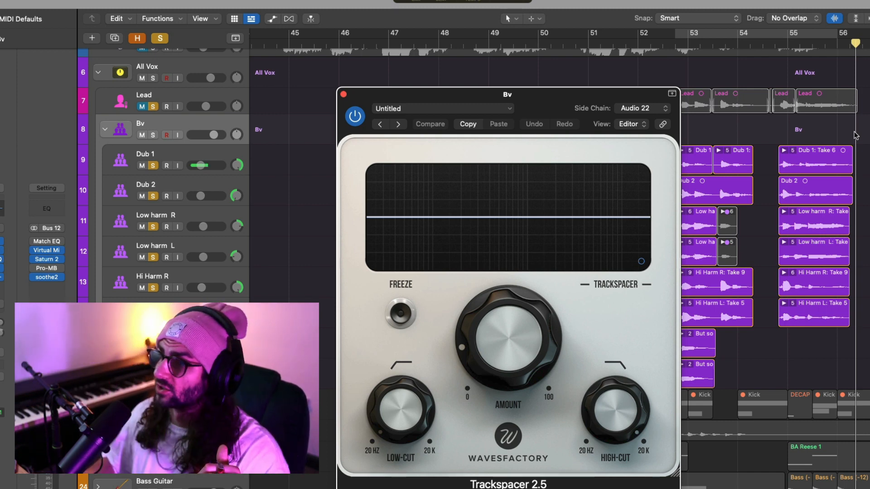
pyautogui.click(659, 107)
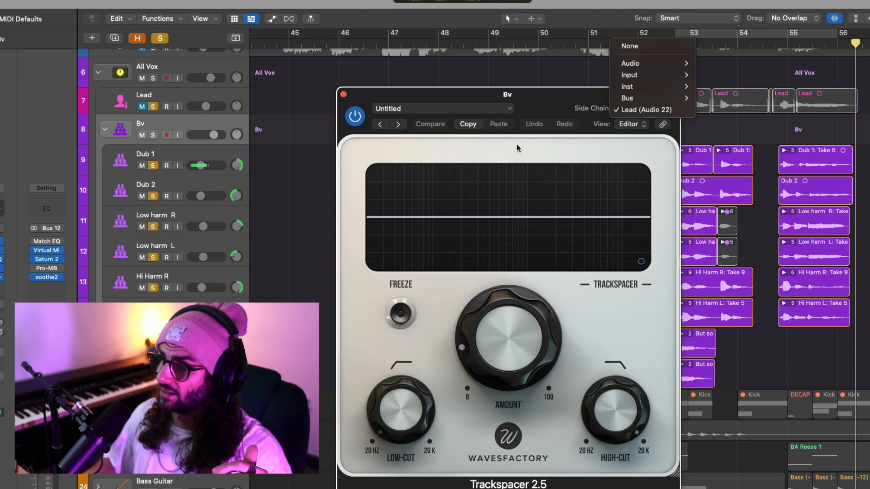
pyautogui.click(641, 261)
pyautogui.click(477, 244)
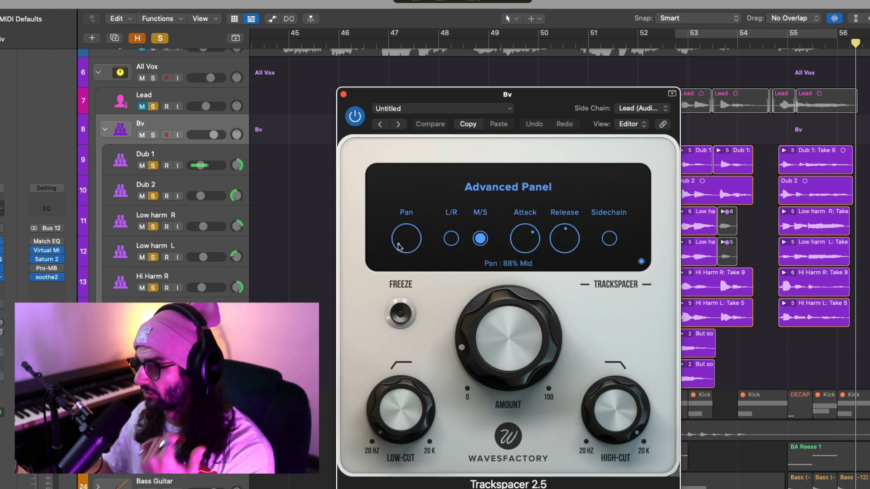
pyautogui.click(641, 262)
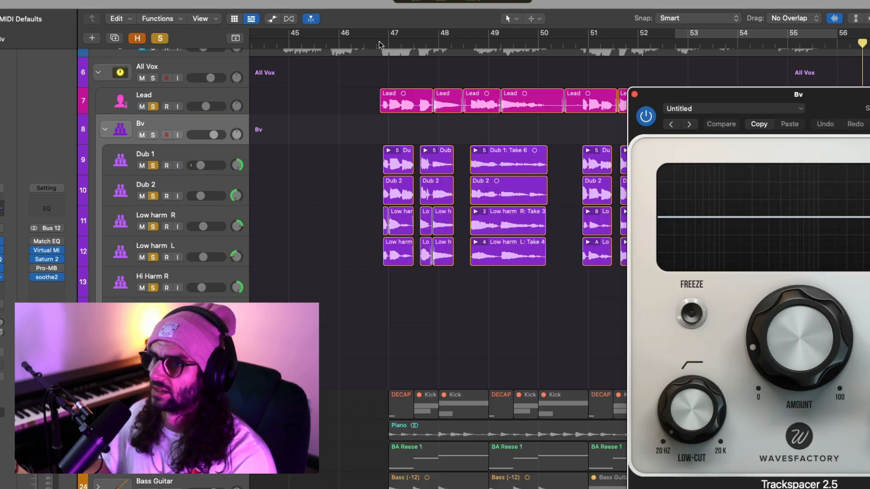
# Play the vocals from just before bar 47 and compare the Bv stack with Trackspacer bypassed and enabled.
pyautogui.click(378, 43)
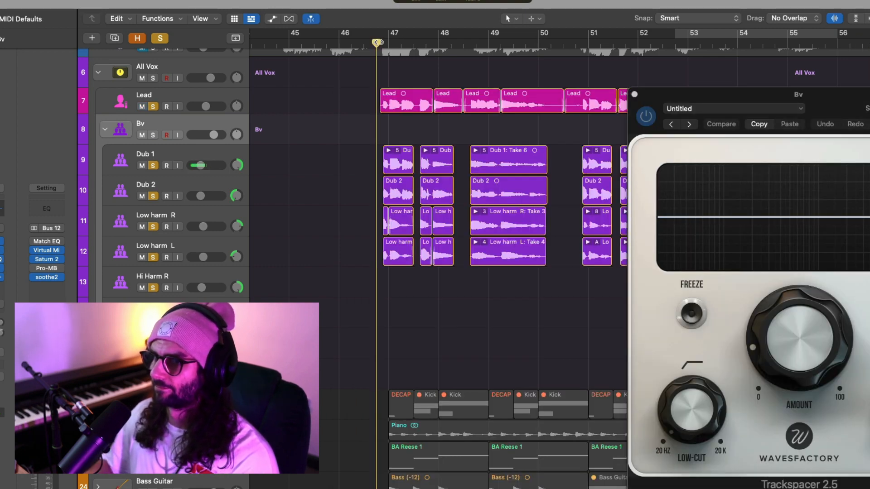
pyautogui.moveTo(792, 94); pyautogui.dragTo(618, 94)
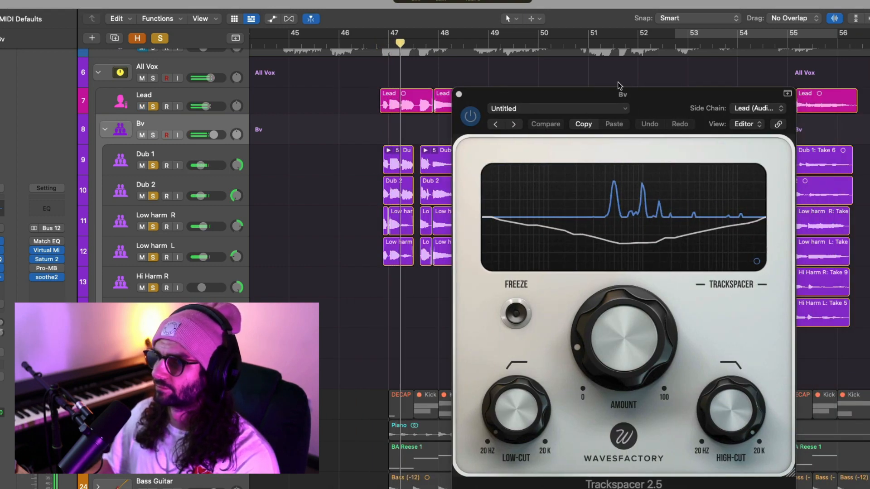
pyautogui.click(473, 120)
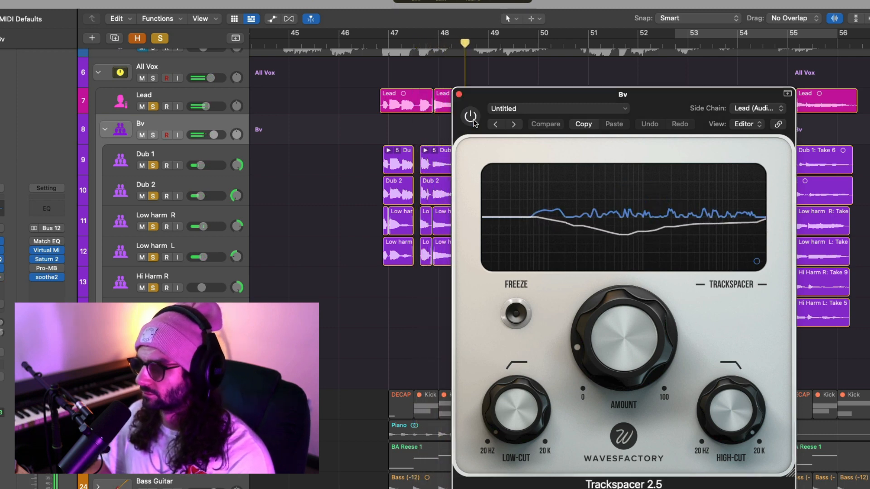
pyautogui.click(473, 119)
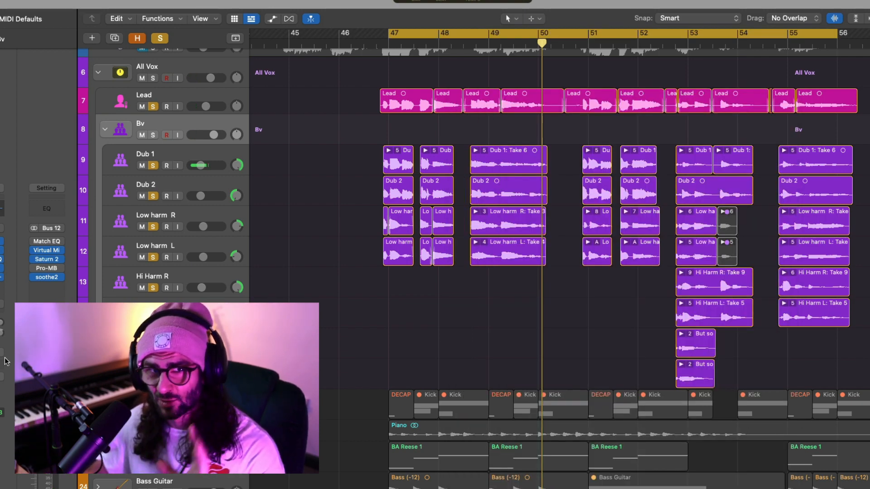
# Review the Repeater delay that the Bv stack feeds through Bus 9.
pyautogui.click(1, 322)
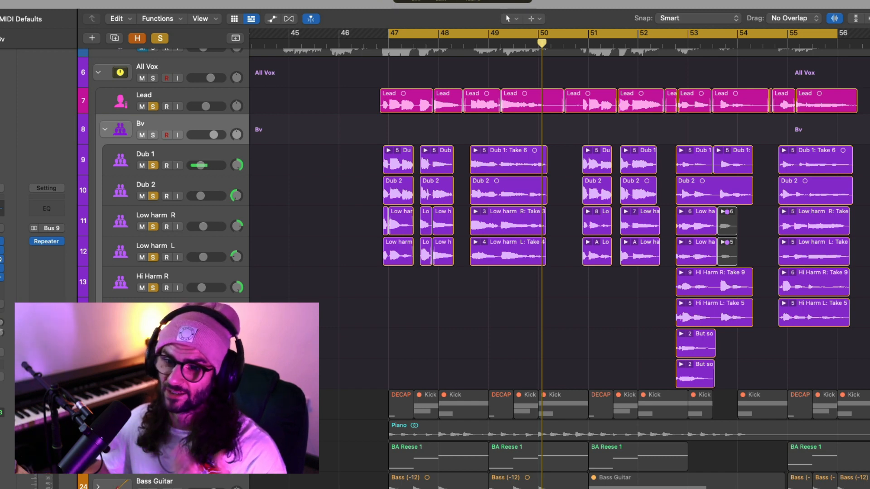
pyautogui.click(47, 241)
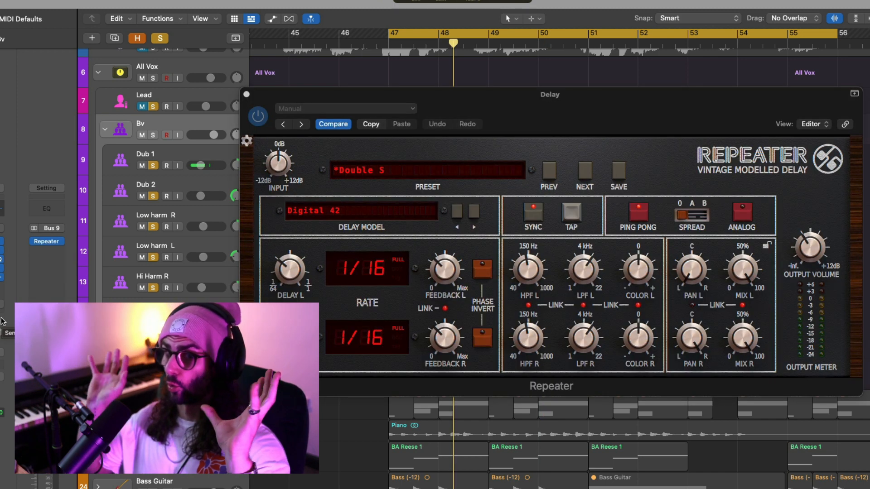
pyautogui.click(247, 94)
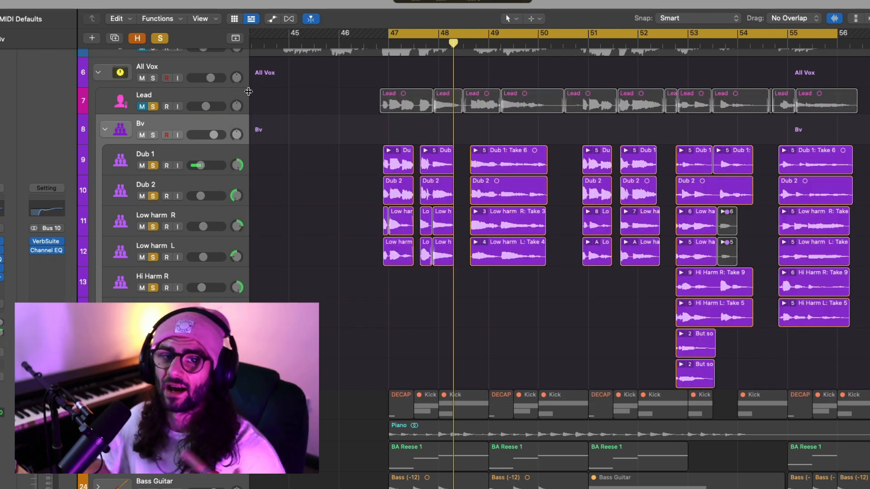
# Review the VerbSuite reverb and its Channel EQ on the Bus 10 return.
pyautogui.click(47, 241)
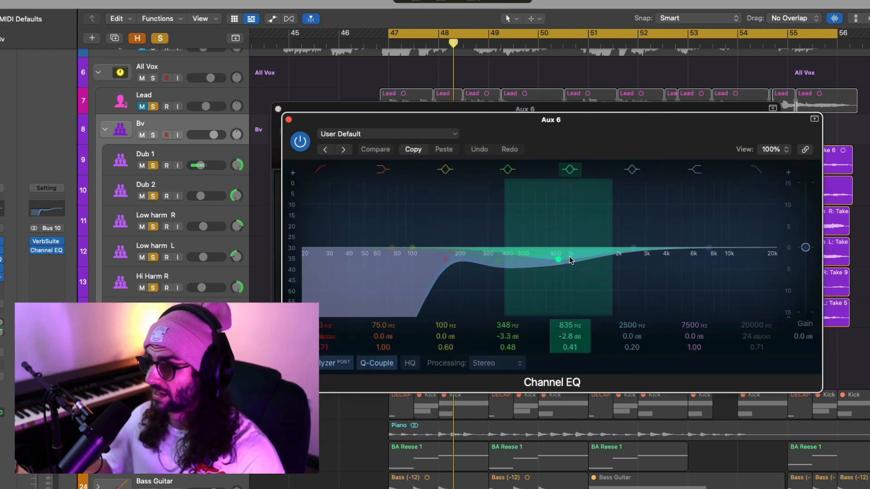
pyautogui.click(289, 120)
pyautogui.click(278, 109)
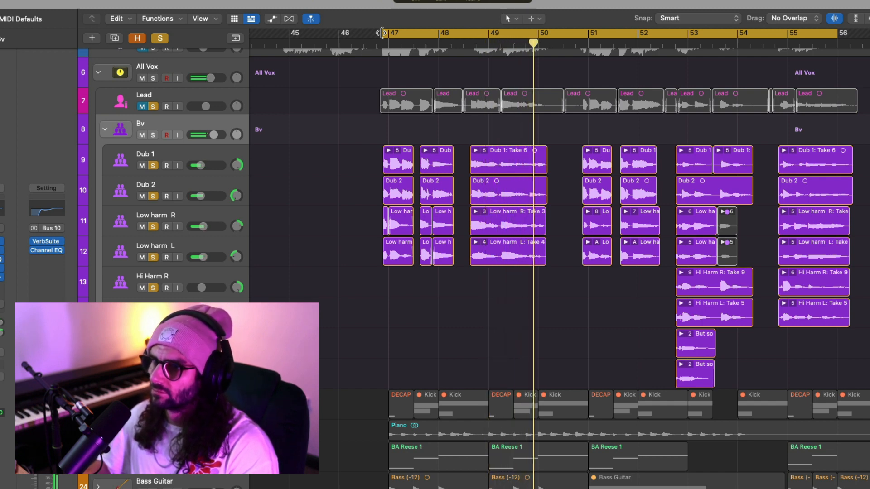
# Listen to the backing vocals together with the unmuted Lead, and extend the cycle range to start just before bar 47.
pyautogui.press('space')
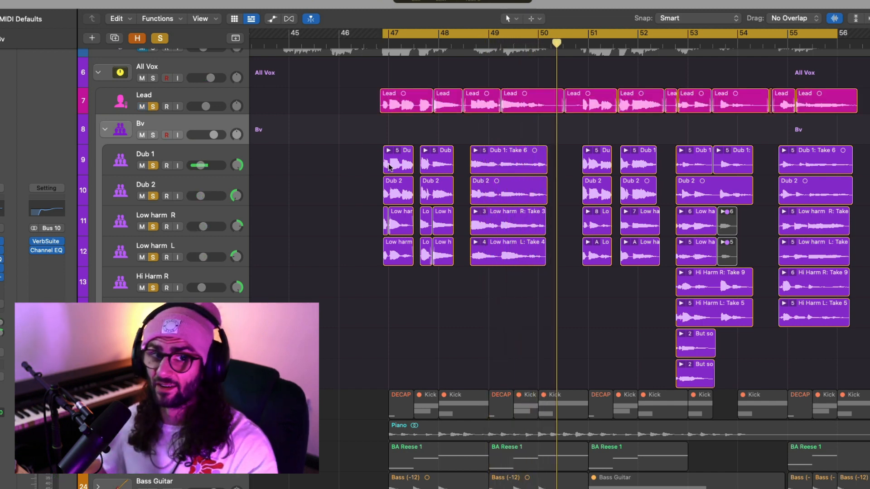
pyautogui.press('space')
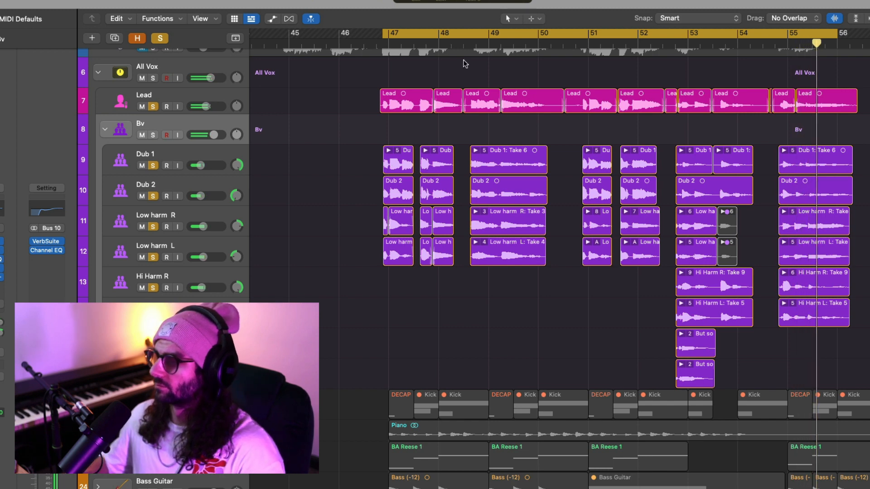
pyautogui.click(547, 37)
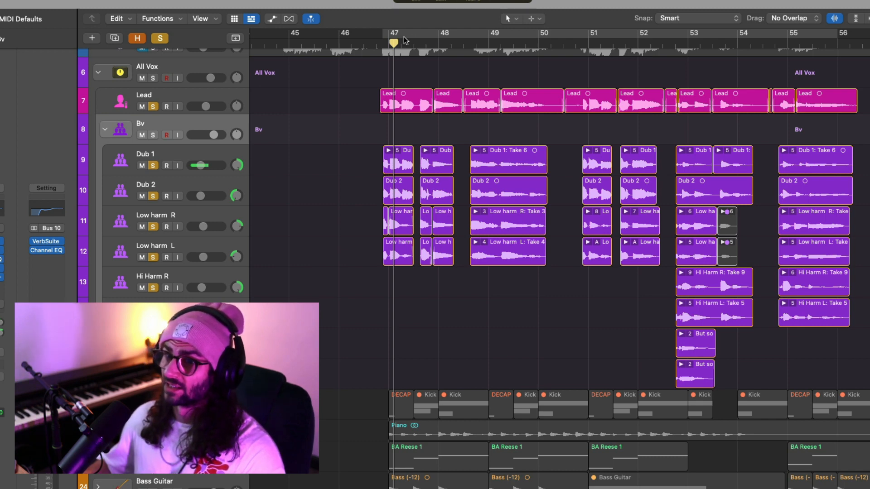
pyautogui.click(404, 36)
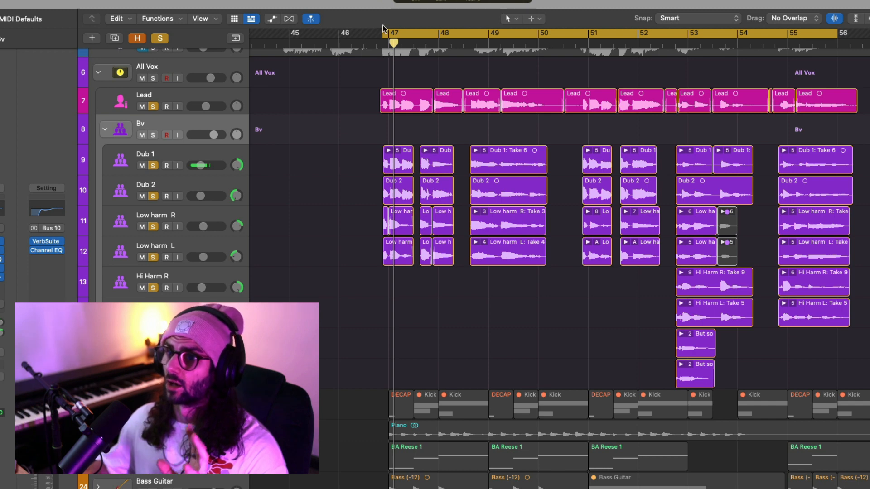
pyautogui.moveTo(383, 32); pyautogui.dragTo(378, 31)
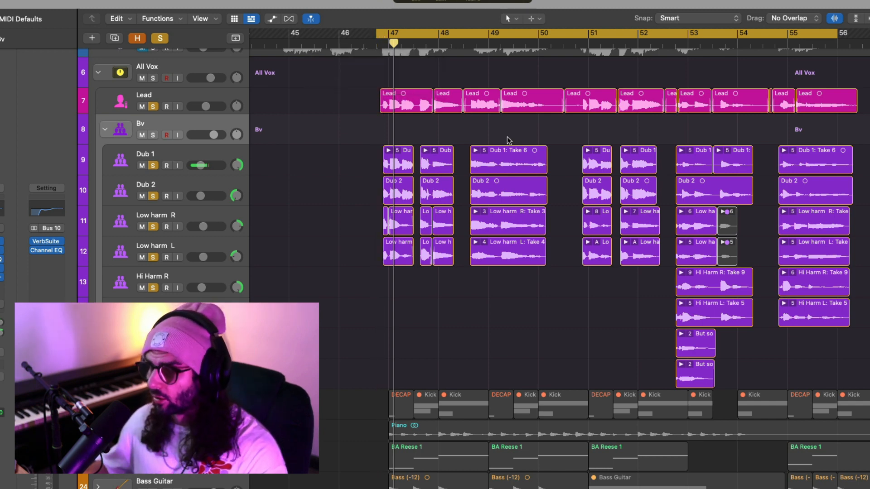
# Divide the first Dub 1 and Dub 2 regions at bar 47, and nudge the second Dub 2 part slightly earlier.
pyautogui.scroll(1, 506, 138)
pyautogui.press('super+Right')
pyautogui.press('super+Right')
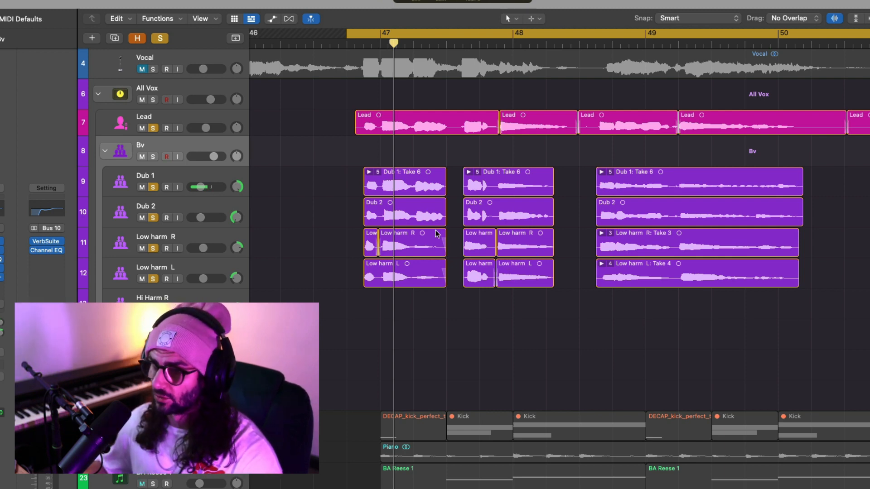
pyautogui.press('super+Right')
pyautogui.press('super+Right')
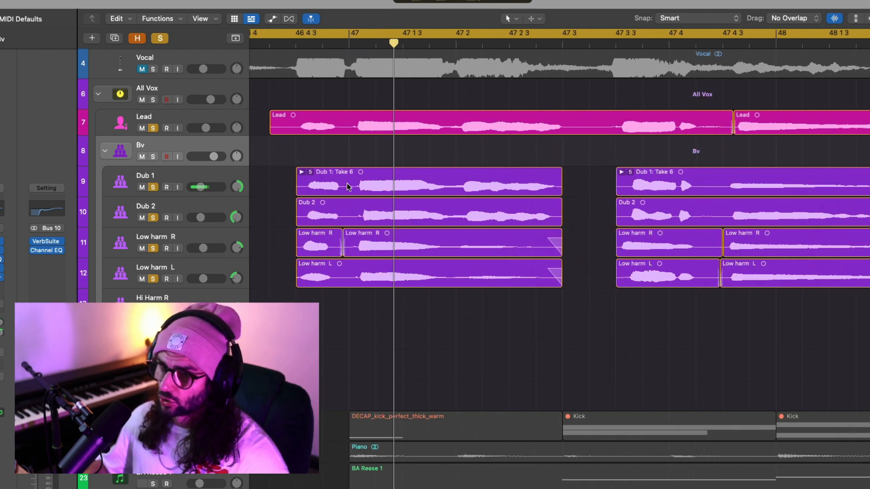
pyautogui.click(348, 185)
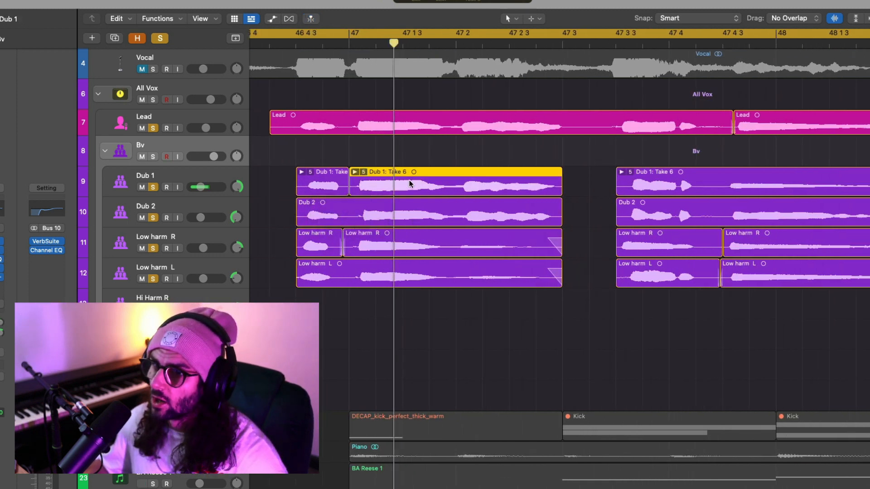
pyautogui.doubleClick(350, 214)
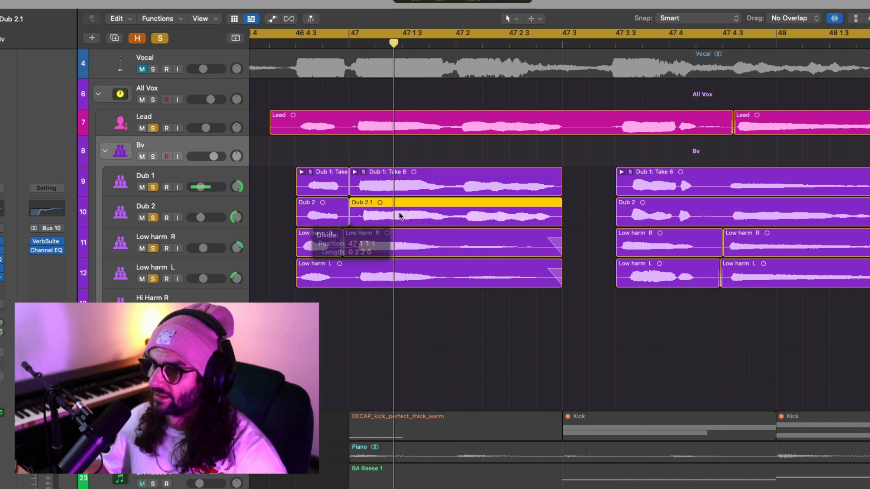
pyautogui.moveTo(402, 209); pyautogui.dragTo(397, 211)
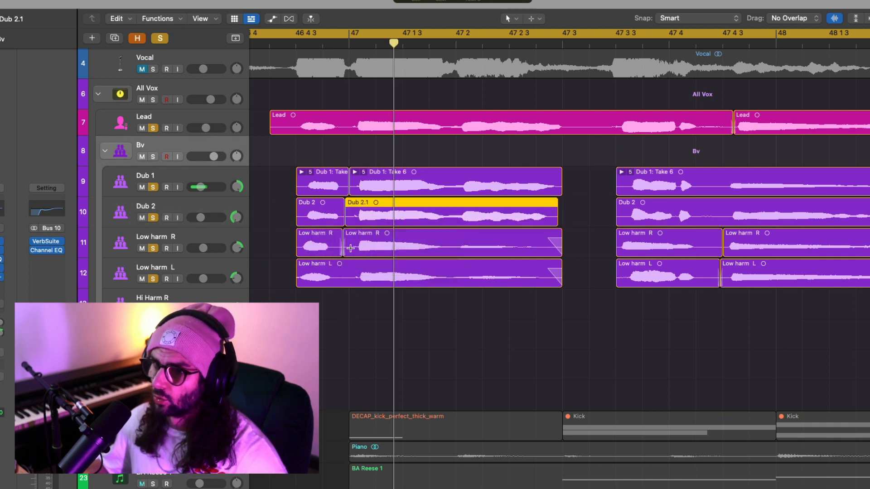
# Move the second Low harm R region to 46 4 4 172 and extend the end of the preceding region to close the gap.
pyautogui.moveTo(404, 240); pyautogui.dragTo(390, 248)
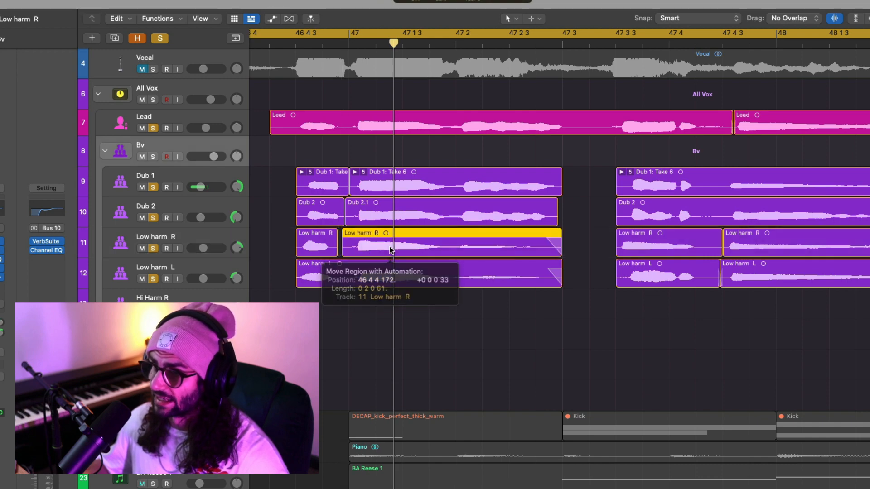
pyautogui.press('super+Right')
pyautogui.press('super+Right')
pyautogui.press('super+Right')
pyautogui.press('super+Right')
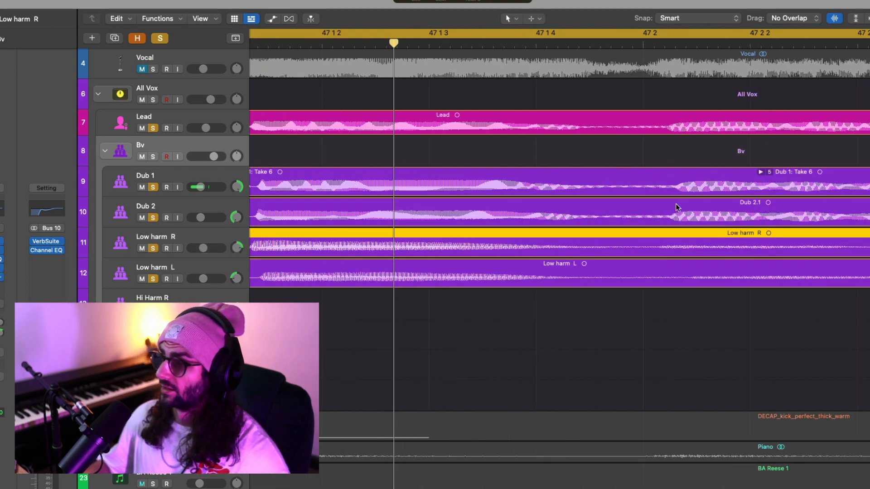
pyautogui.hscroll(-5, 477, 297)
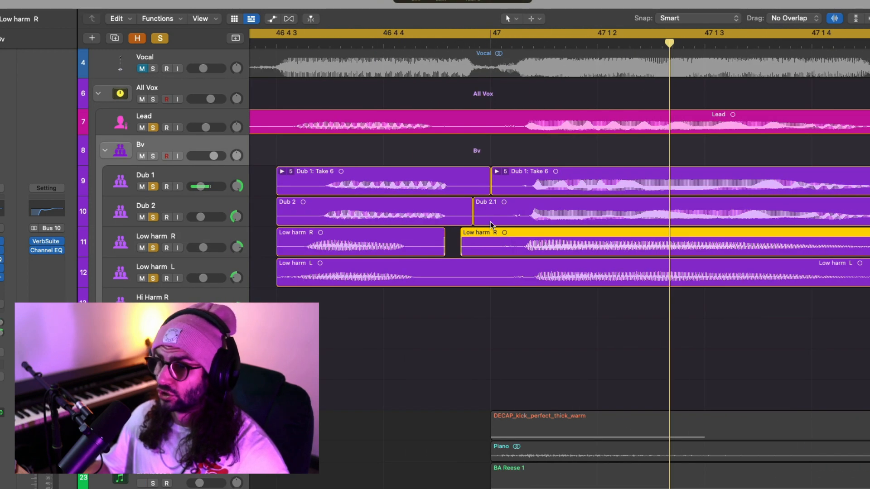
pyautogui.moveTo(448, 253); pyautogui.dragTo(455, 254)
pyautogui.press('super+Left')
pyautogui.press('super+Left')
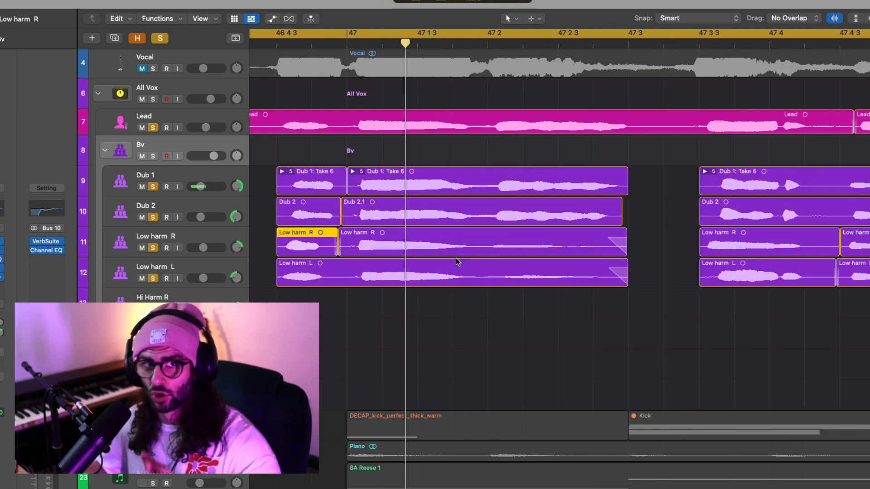
pyautogui.hscroll(-3, 458, 262)
pyautogui.hscroll(-1, 457, 261)
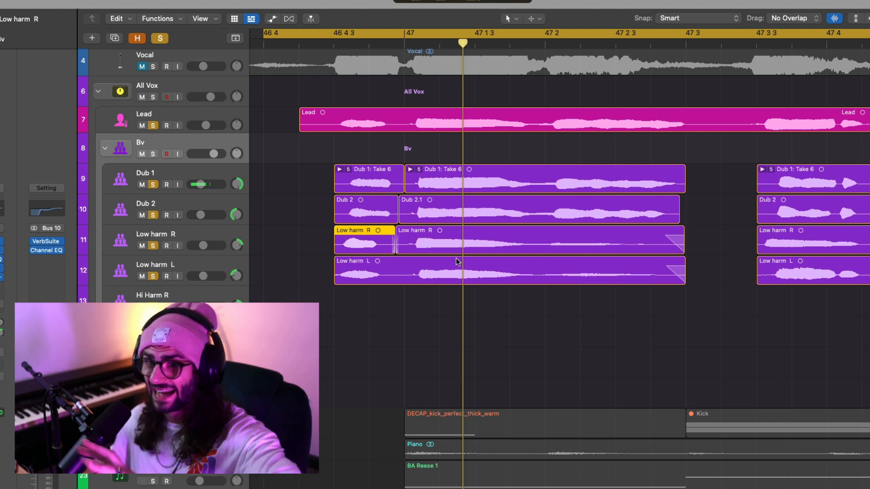
pyautogui.scroll(-10, 457, 262)
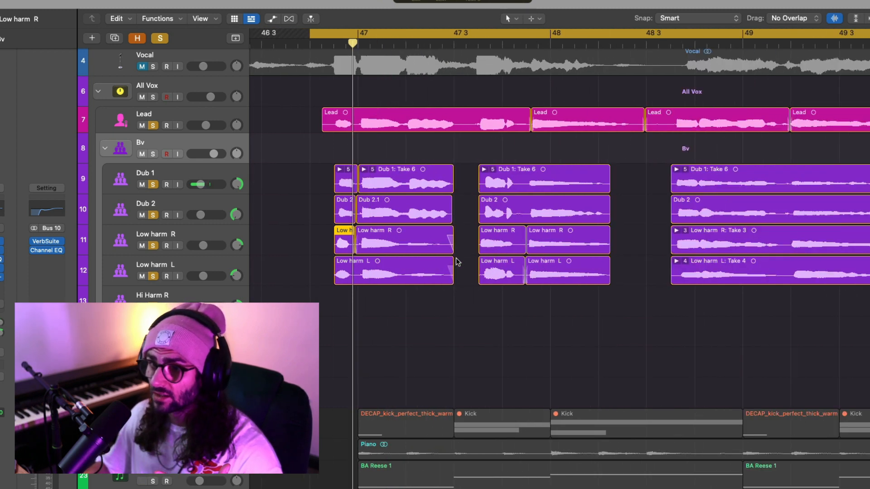